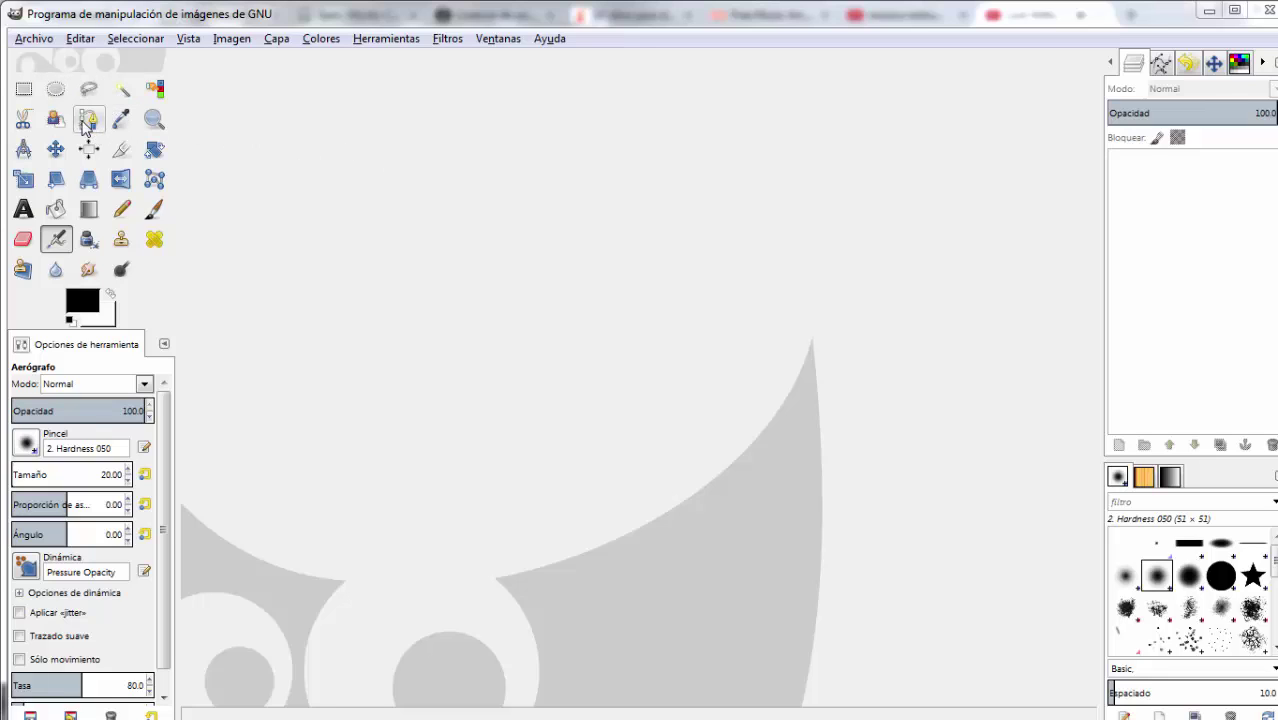
- Open the chalkboard photo pizarra1.jpg from the recent files as an 850×507 image
left_click(34, 40)
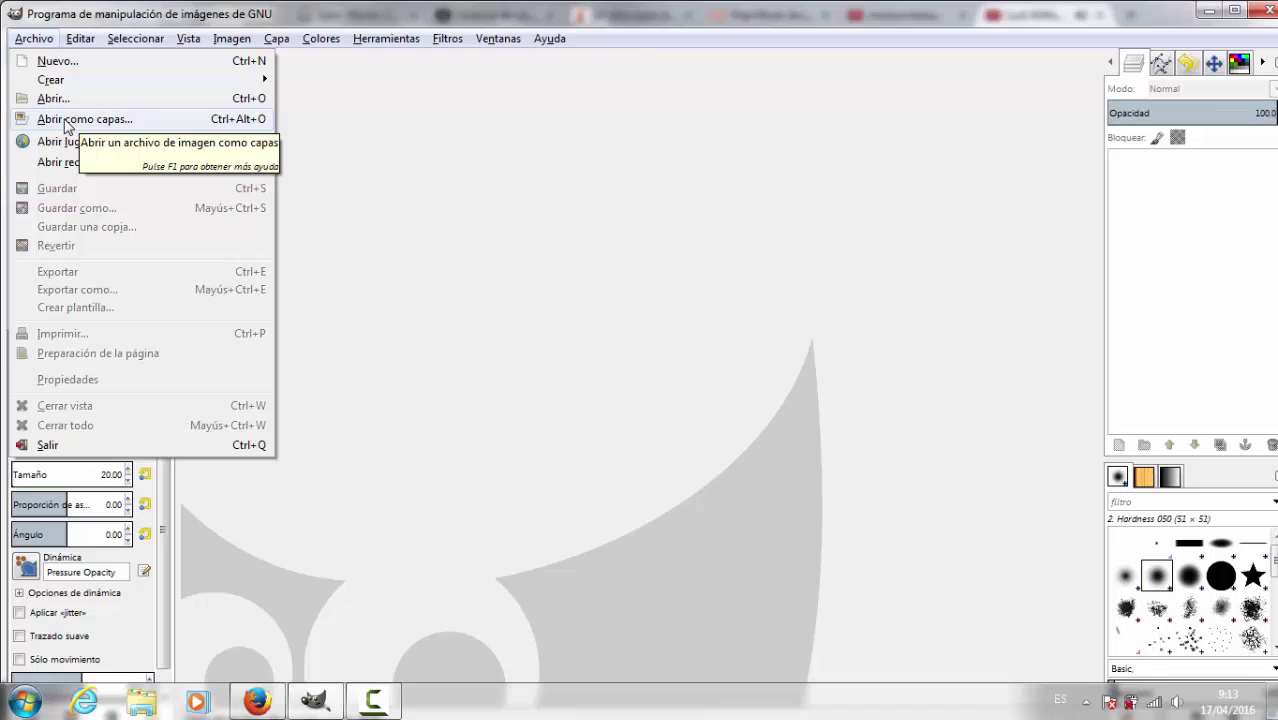
left_click(65, 120)
scroll(703, 449, "down", 1)
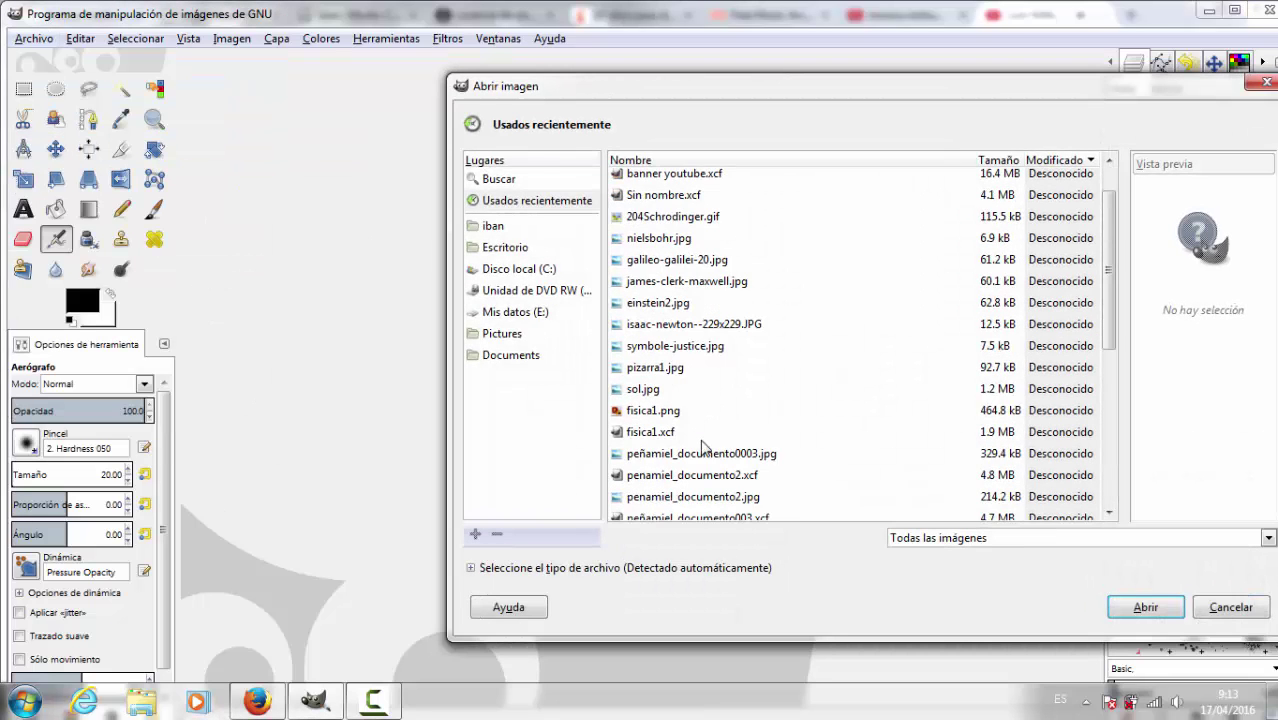
scroll(703, 449, "down", 1)
scroll(703, 449, "up", 1)
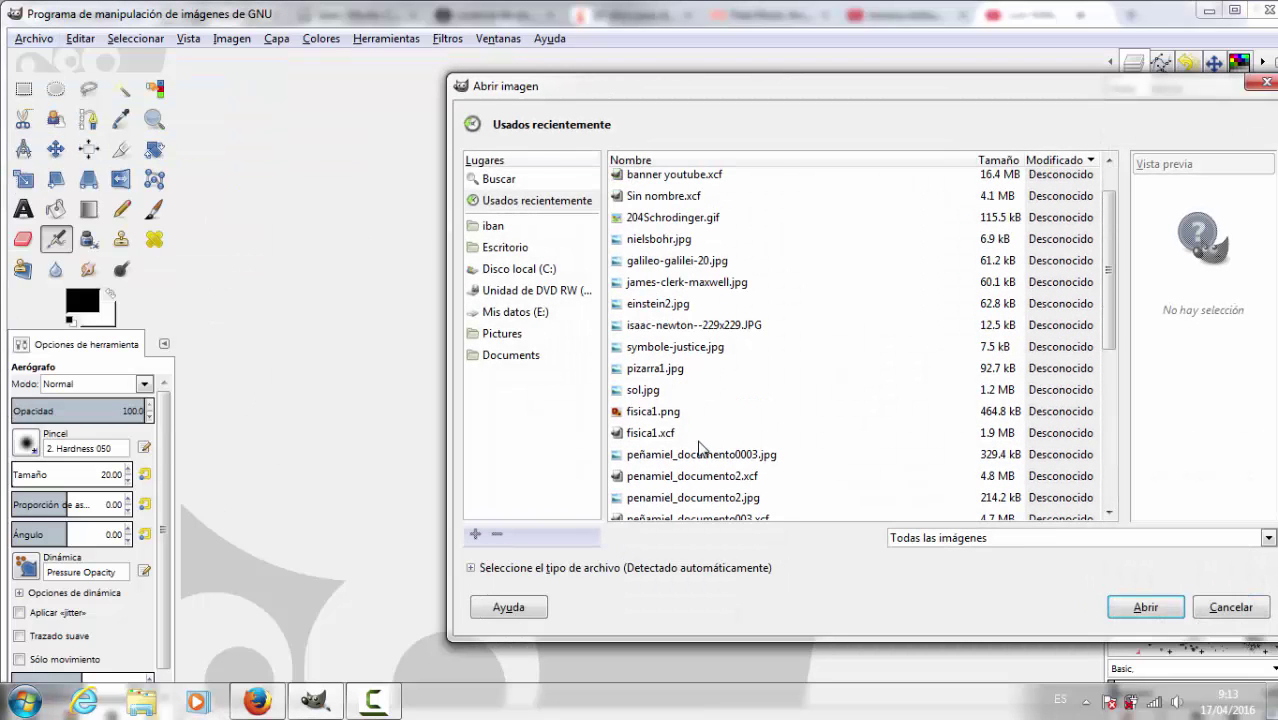
double_click(655, 369)
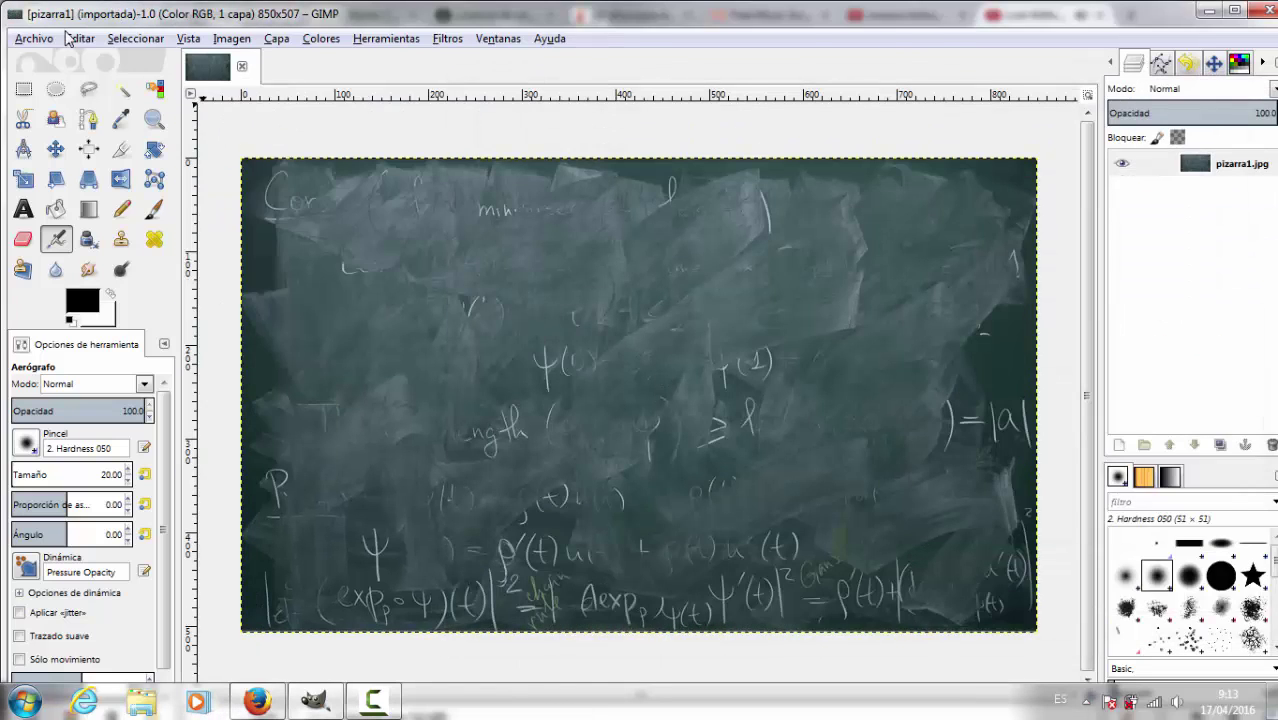
- Add the Bohr (nielsbohr.jpg), Maxwell and Newton portraits as layers over the chalkboard
left_click(33, 40)
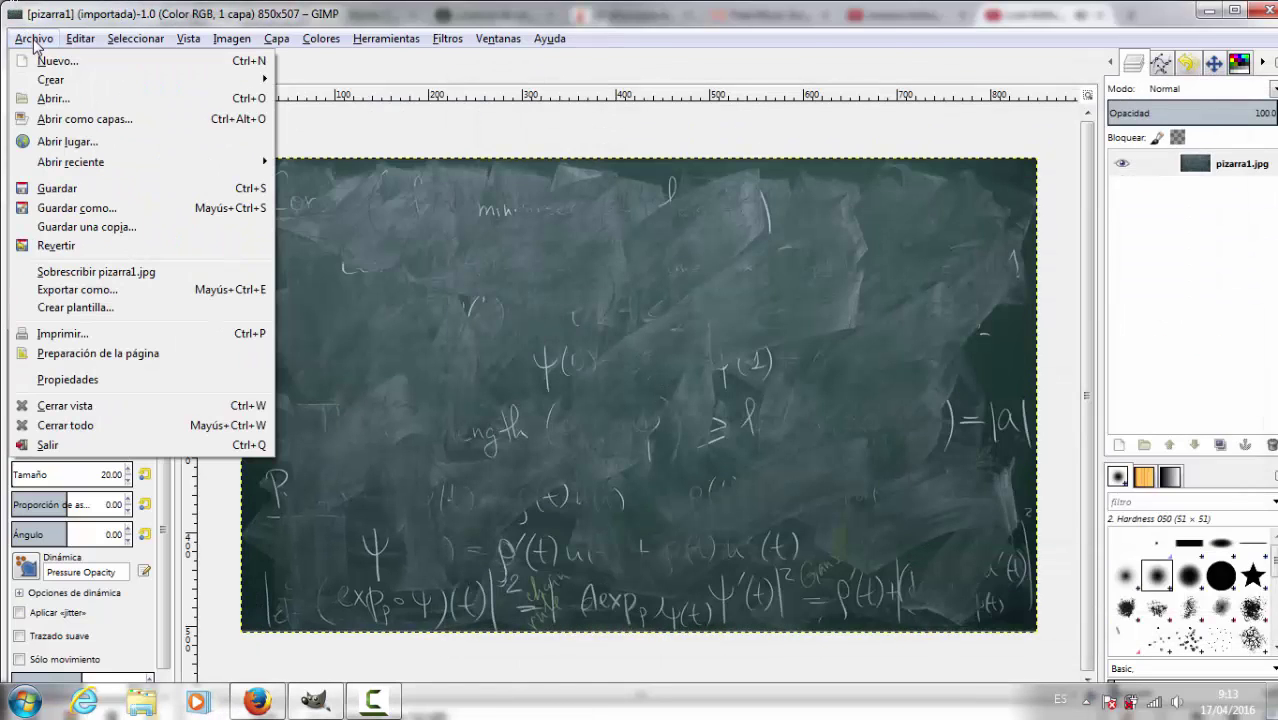
left_click(73, 121)
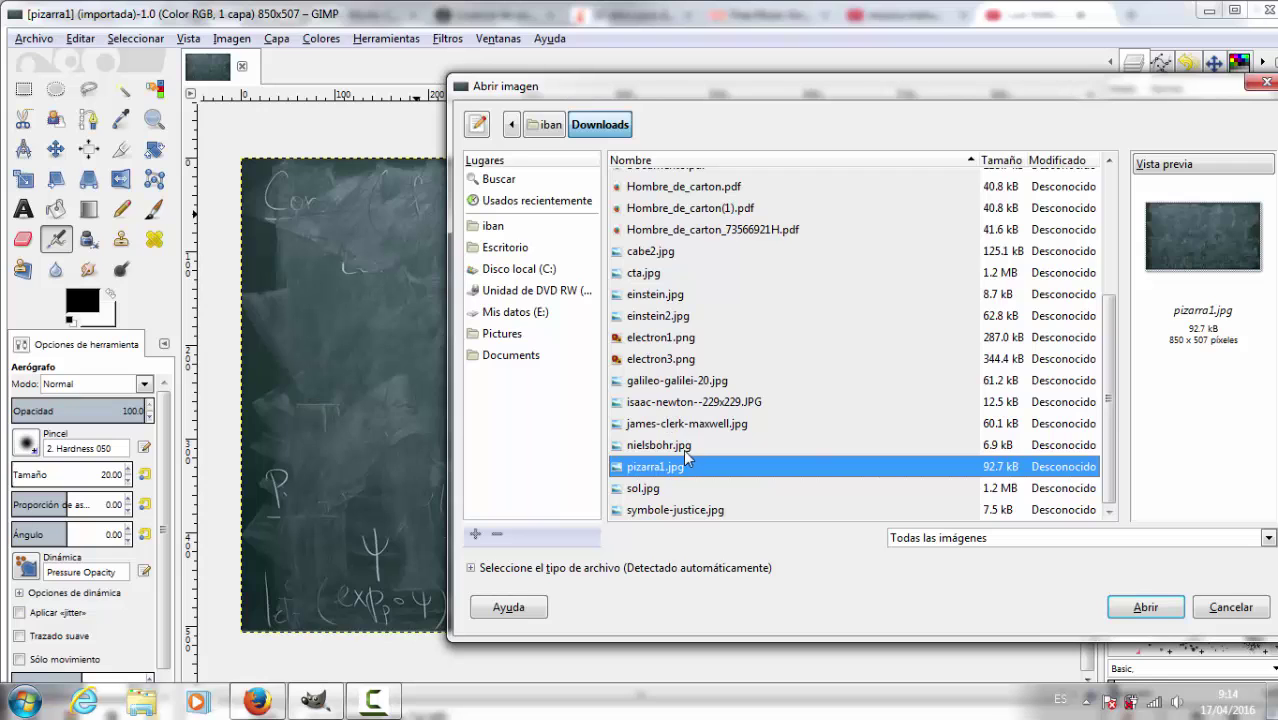
double_click(662, 446)
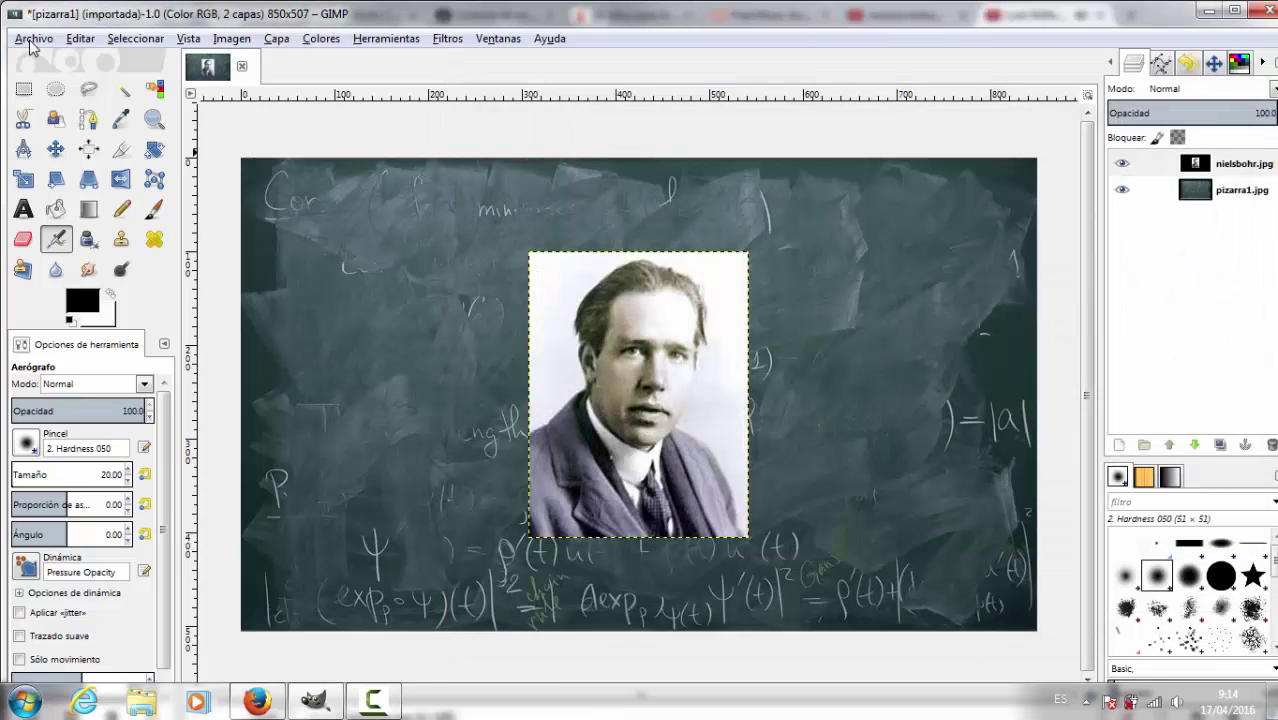
left_click(33, 40)
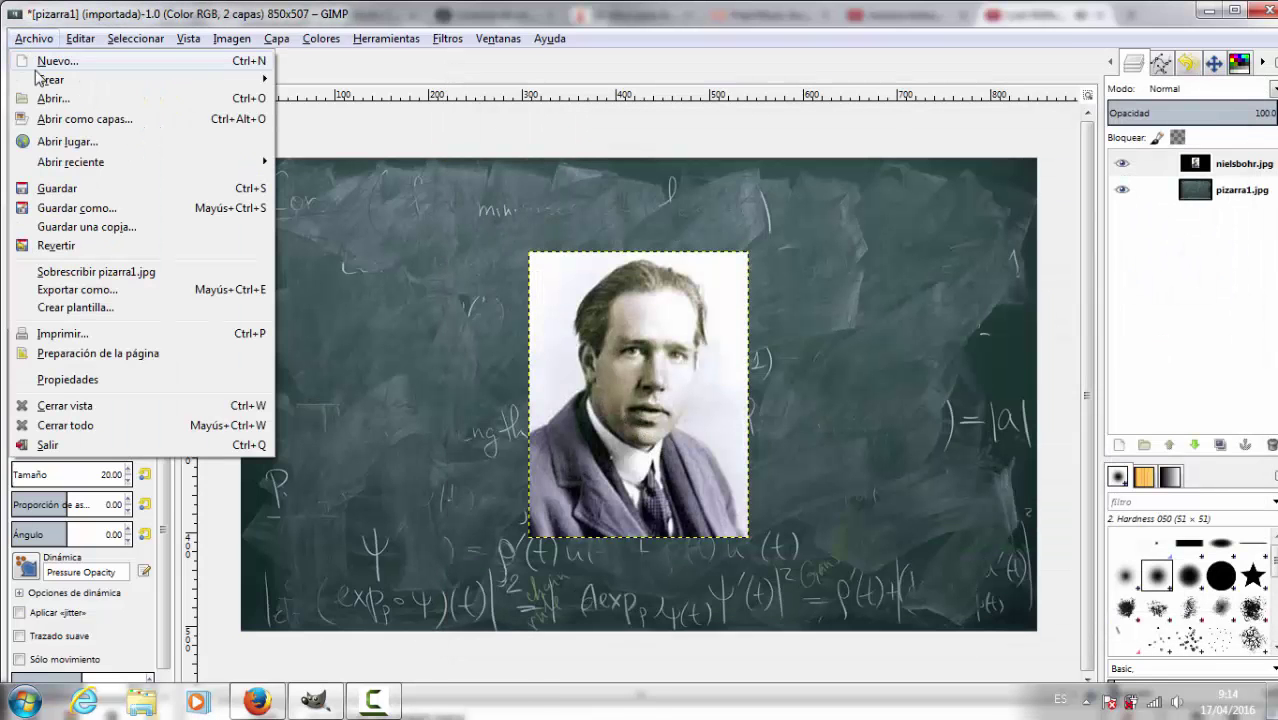
left_click(84, 121)
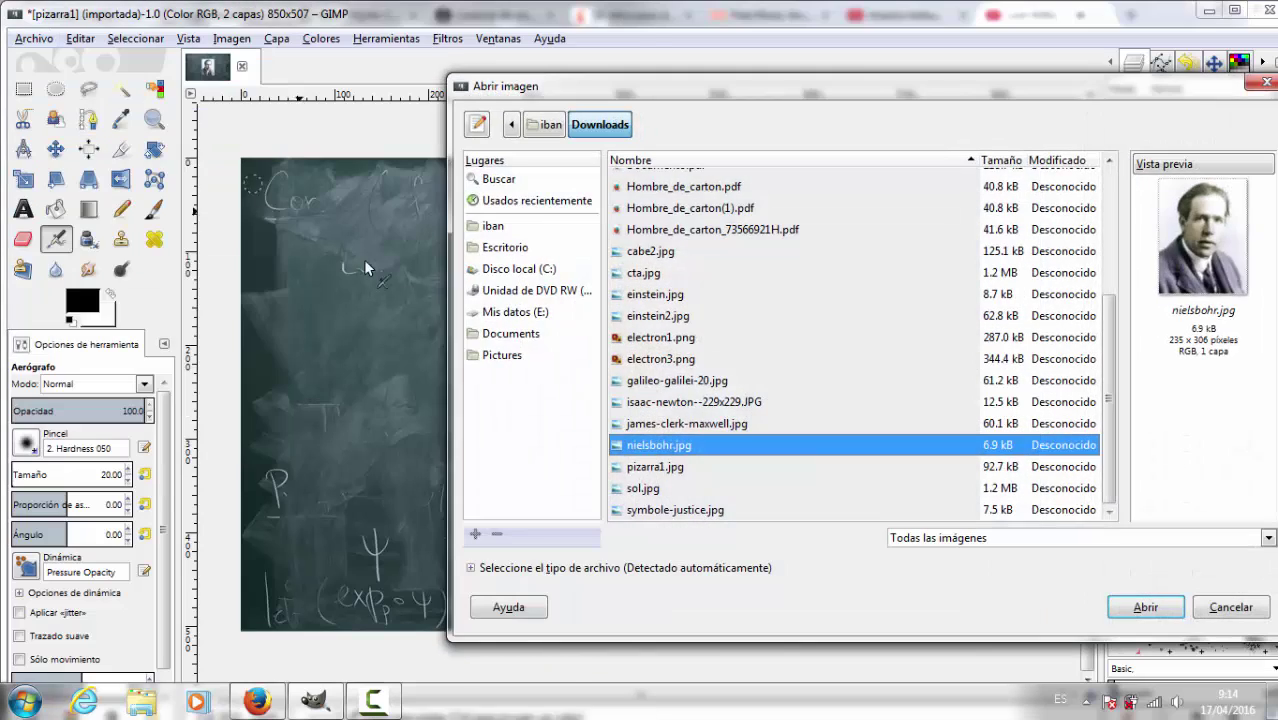
double_click(658, 424)
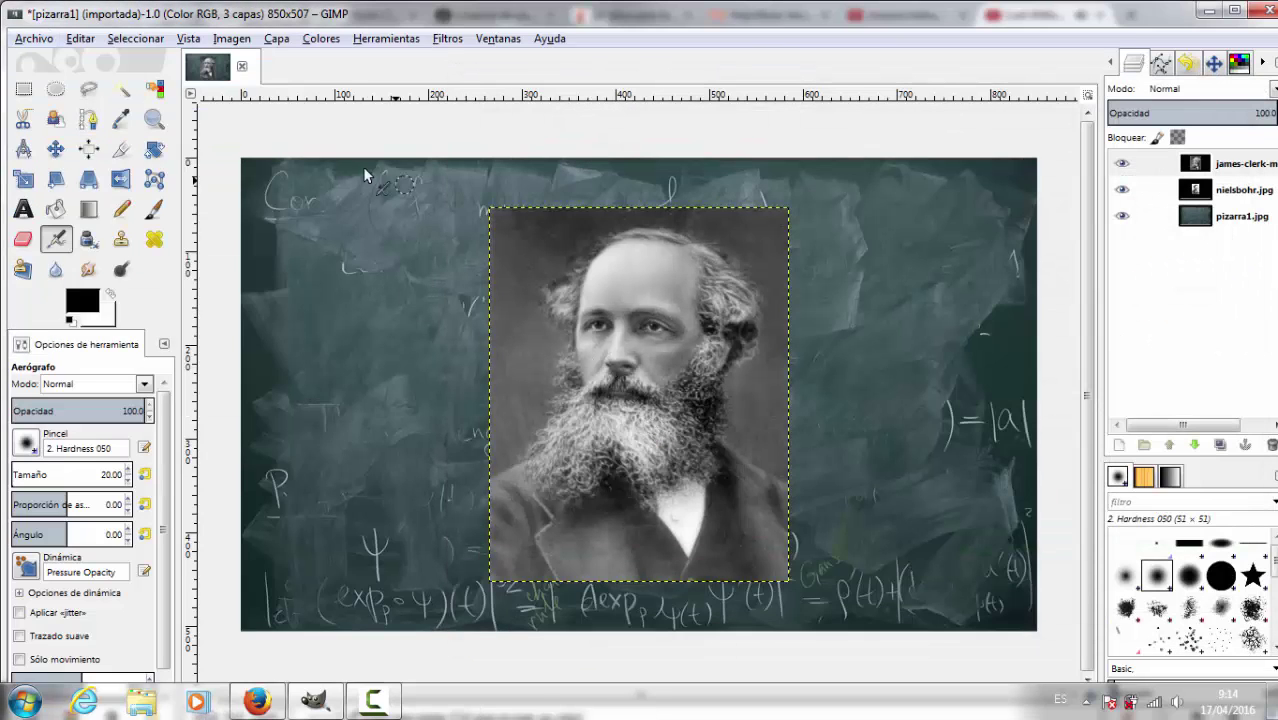
left_click(33, 40)
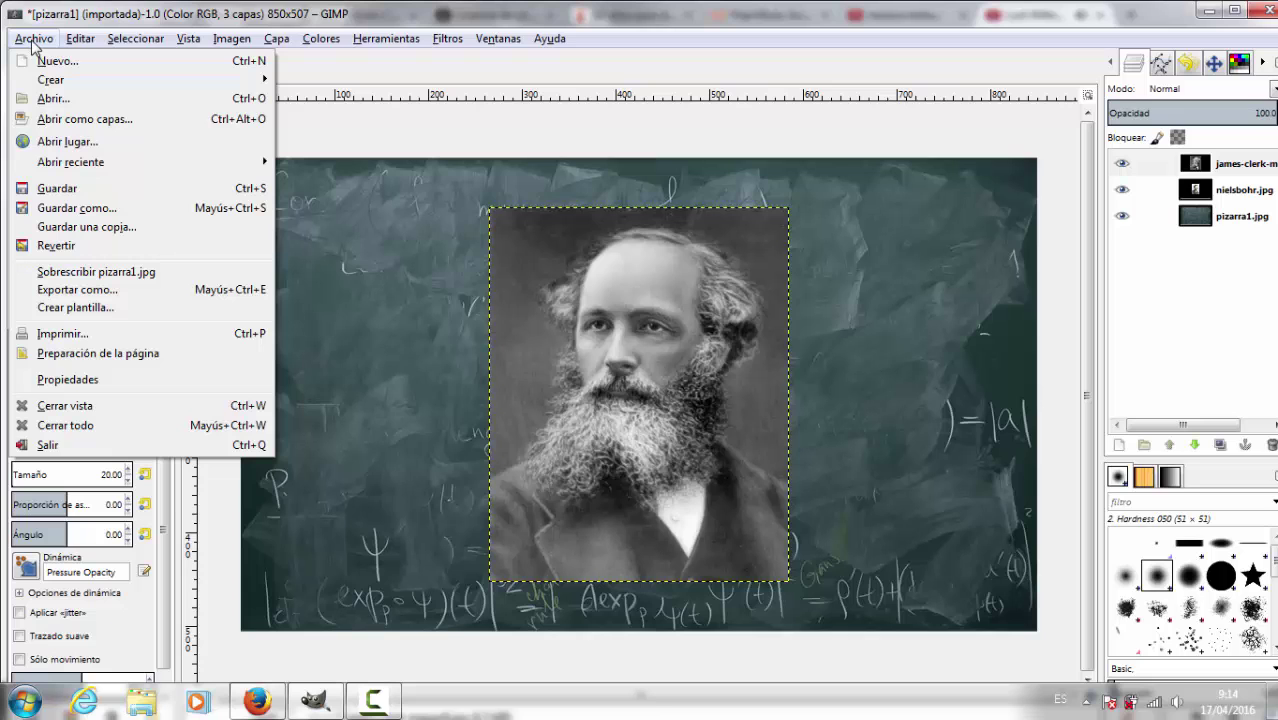
left_click(87, 121)
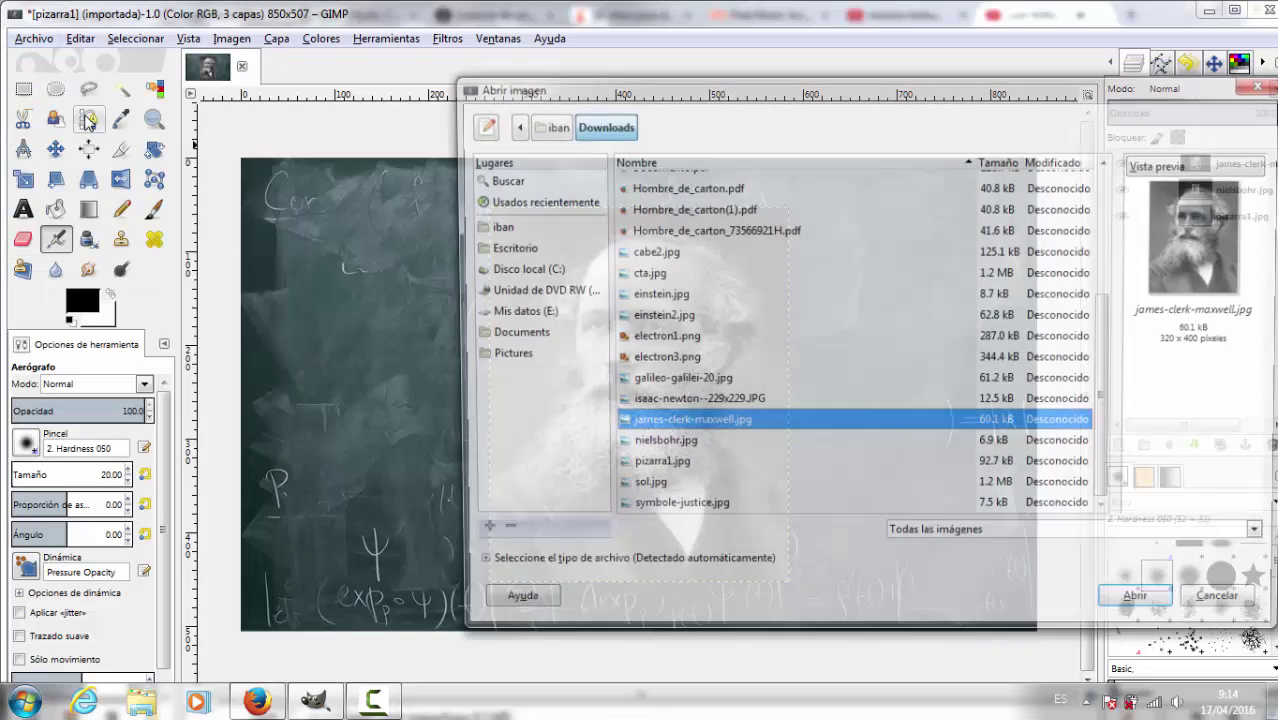
double_click(686, 401)
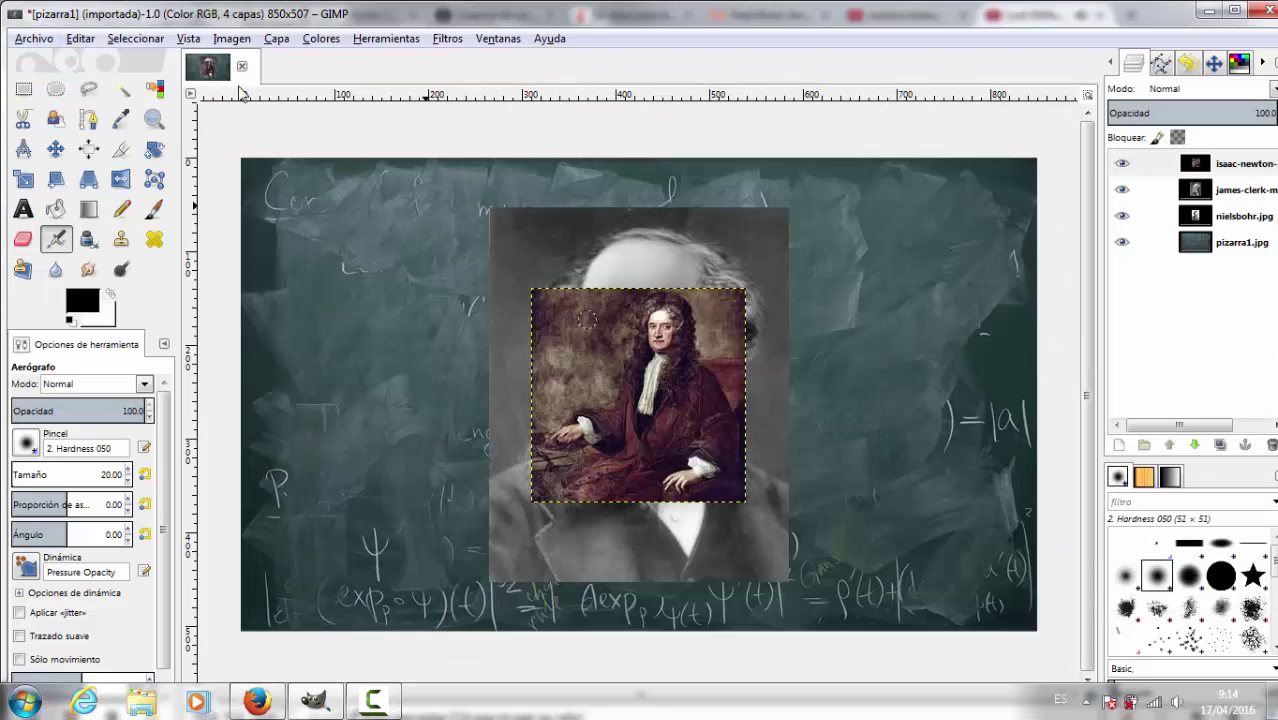
- Add the Galileo, einstein2.jpg and 204Schrodinger.gif portraits as further layers
left_click(33, 40)
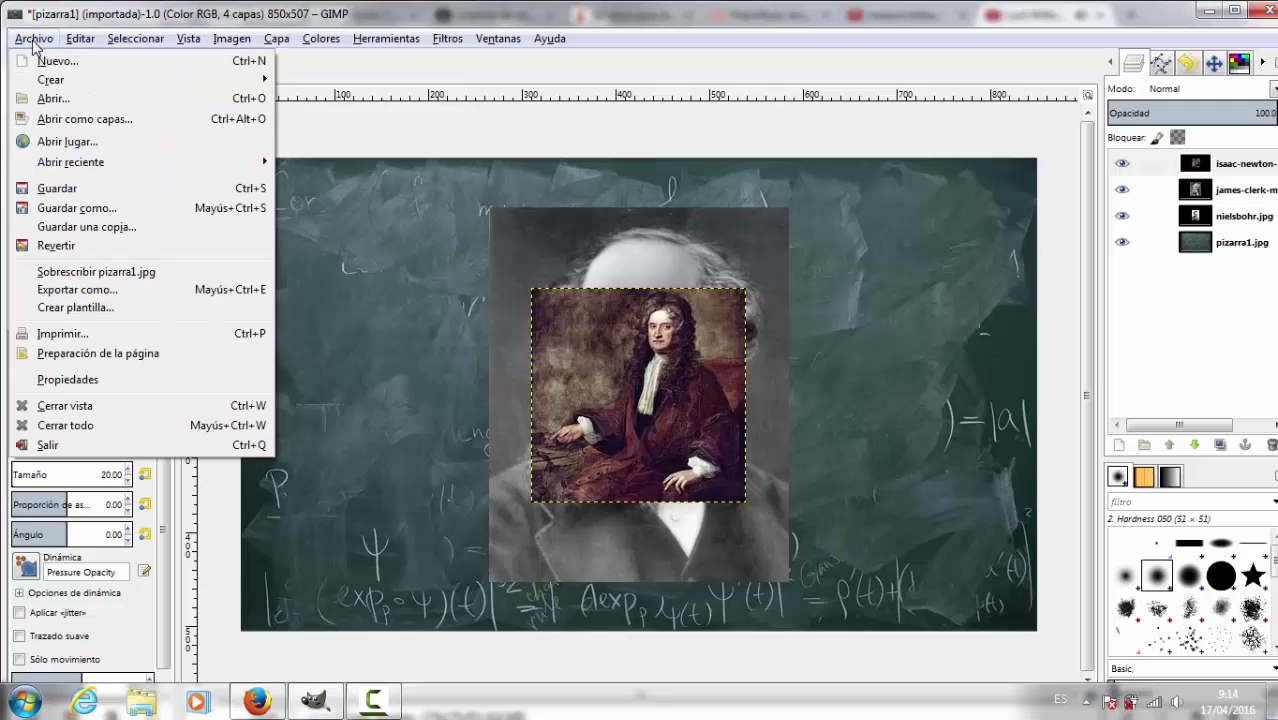
left_click(90, 119)
double_click(704, 381)
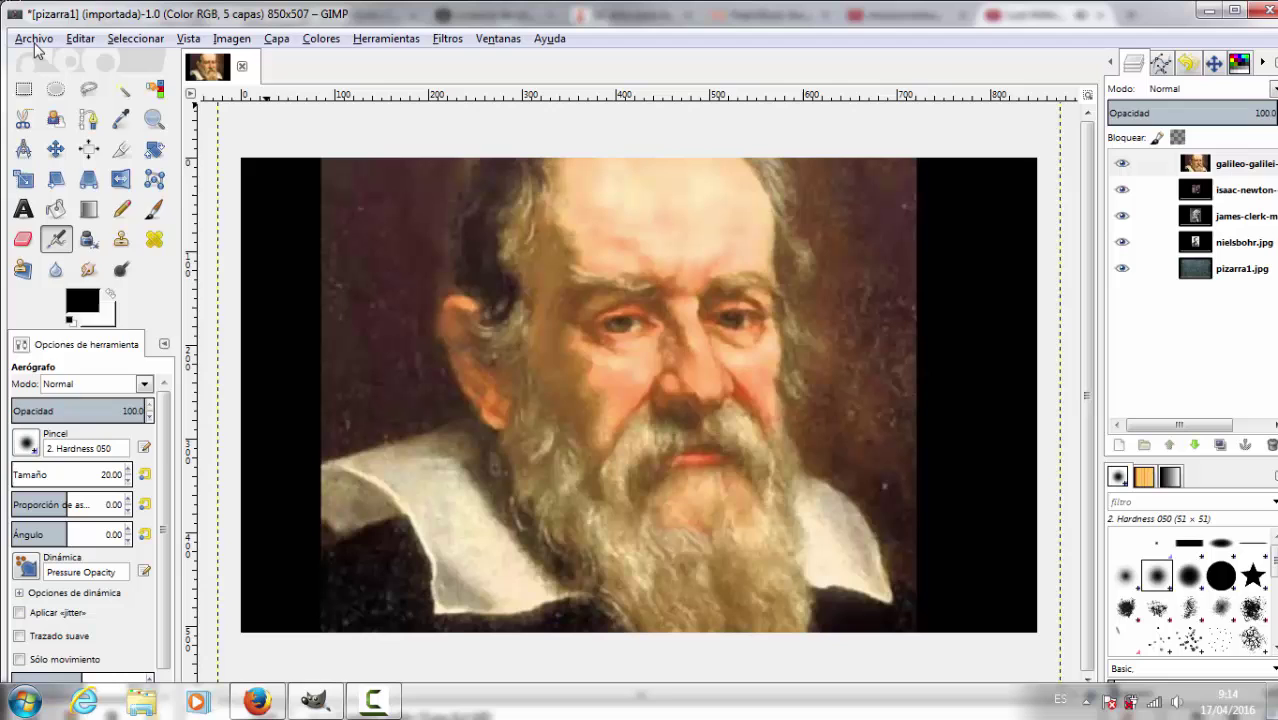
left_click(34, 40)
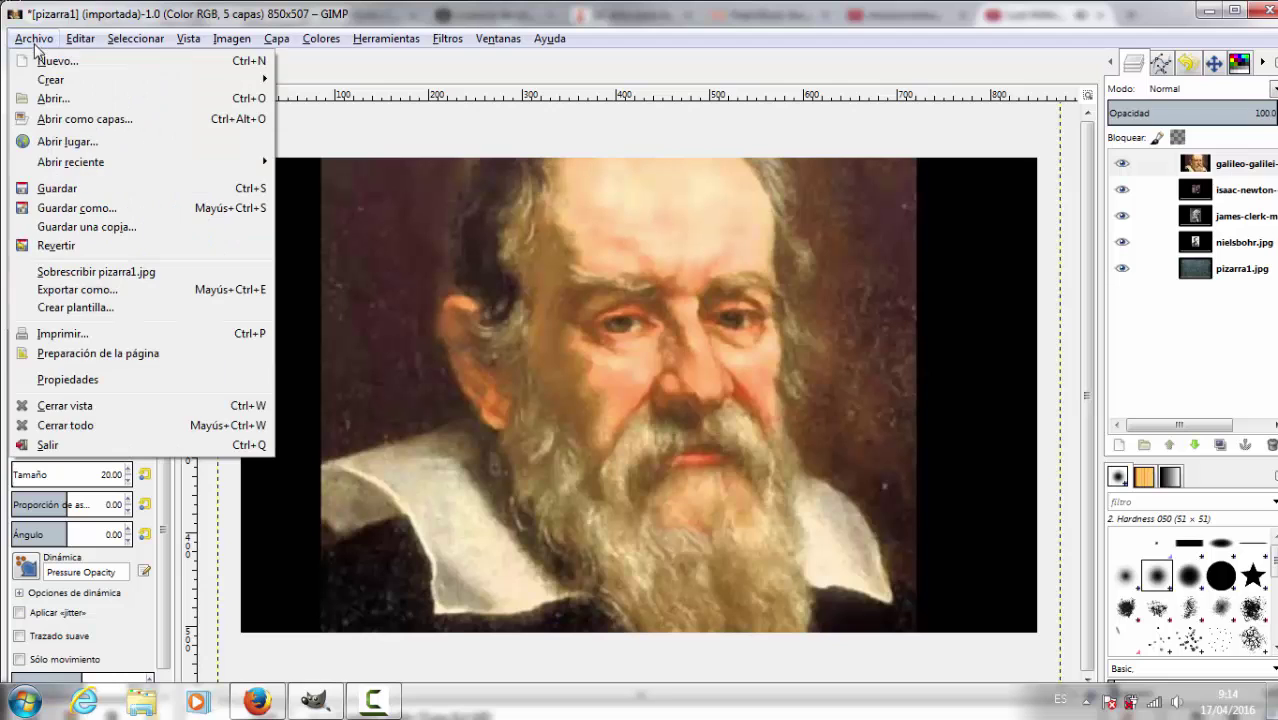
left_click(82, 121)
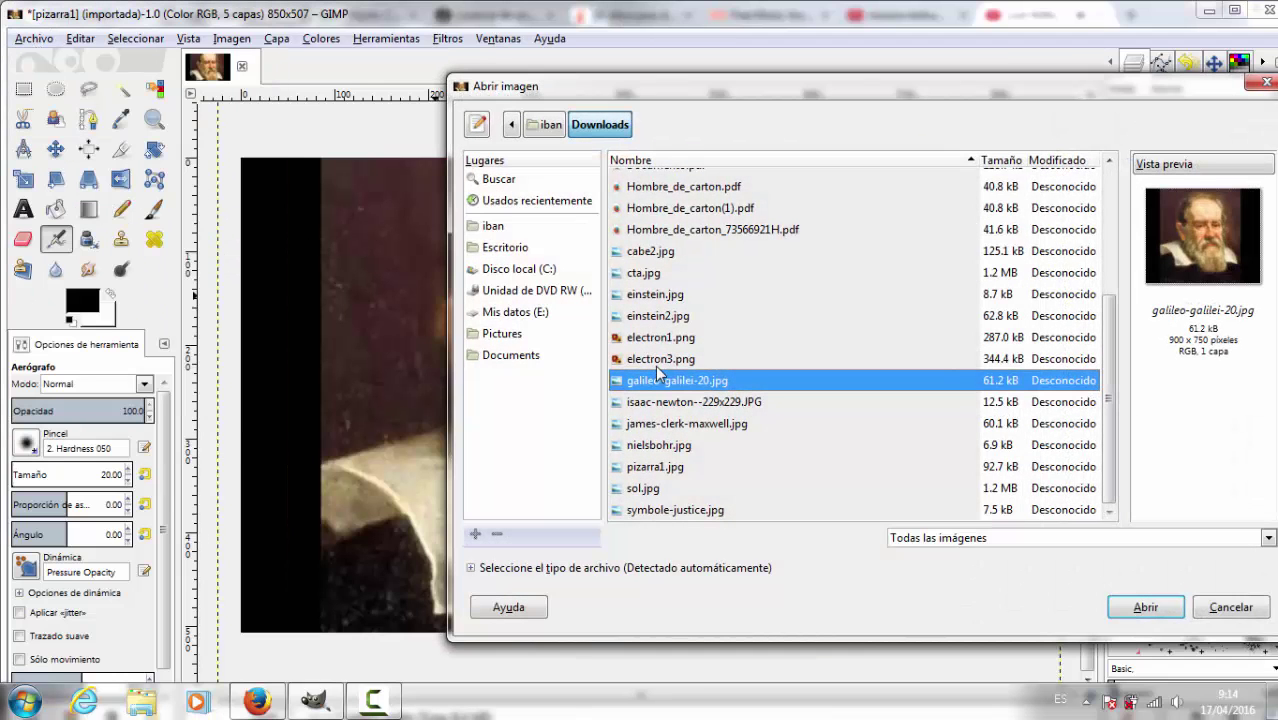
double_click(655, 316)
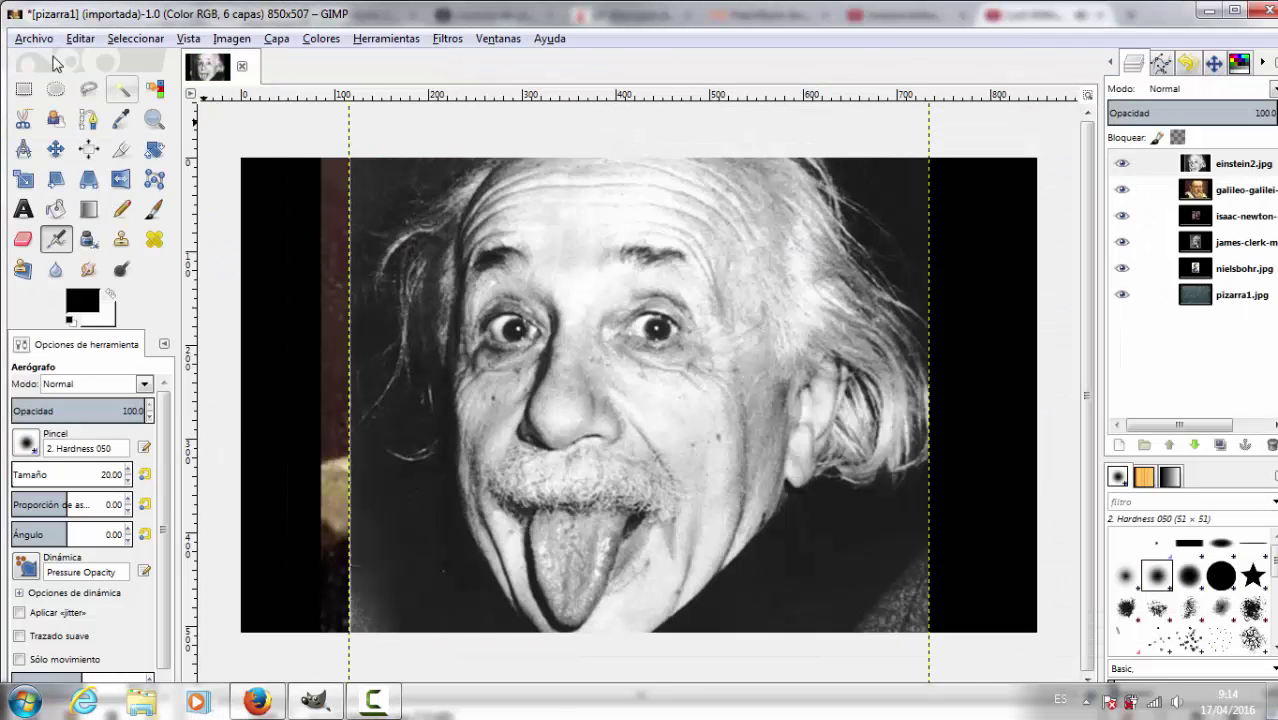
left_click(36, 38)
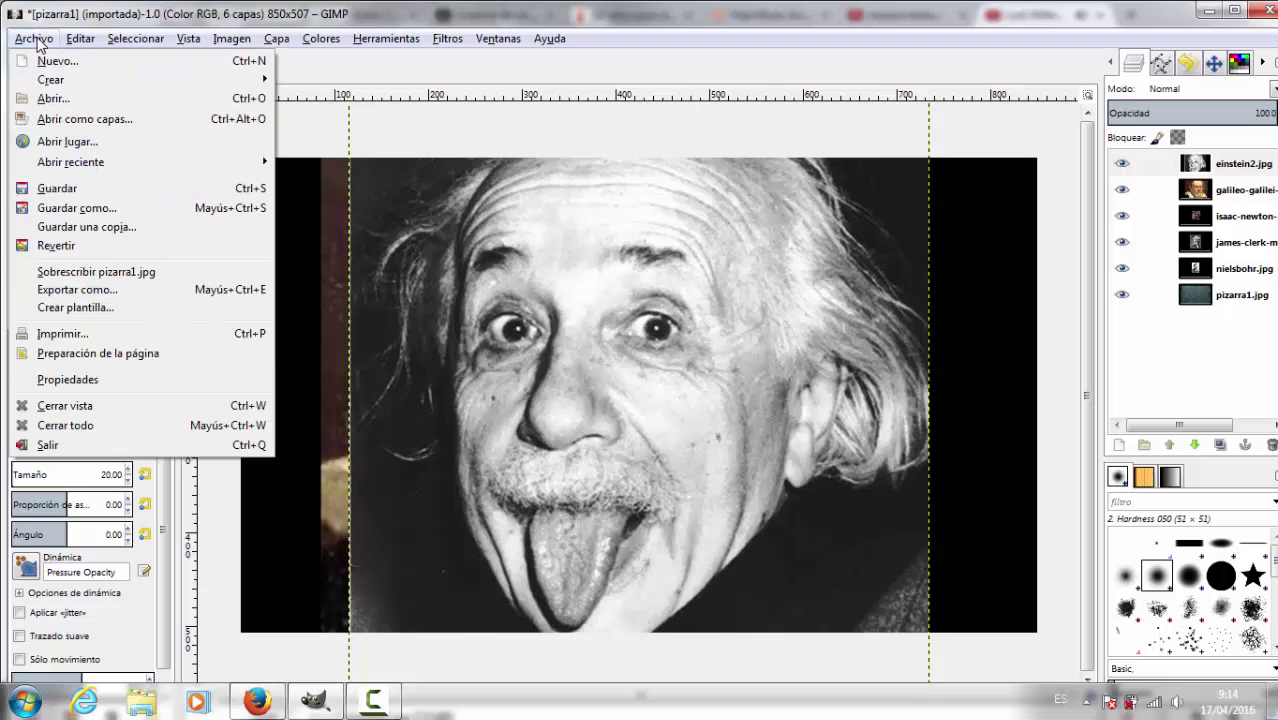
left_click(87, 122)
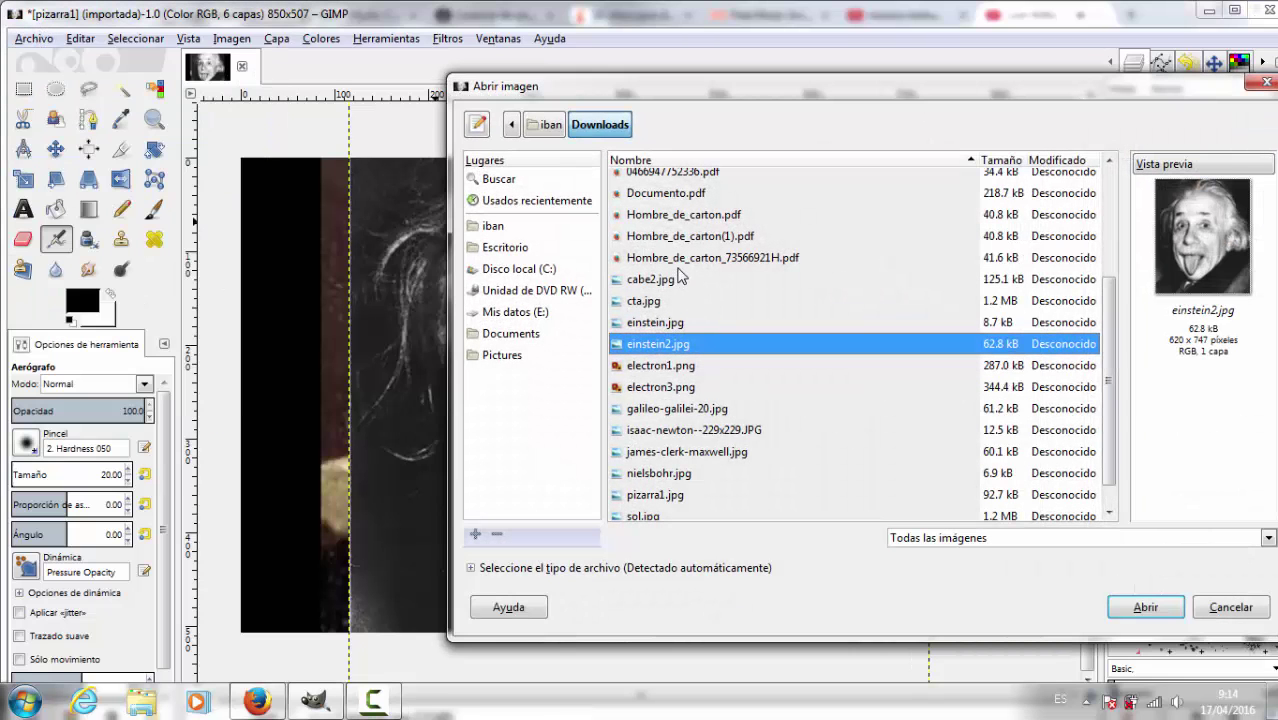
scroll(716, 308, "up", 3)
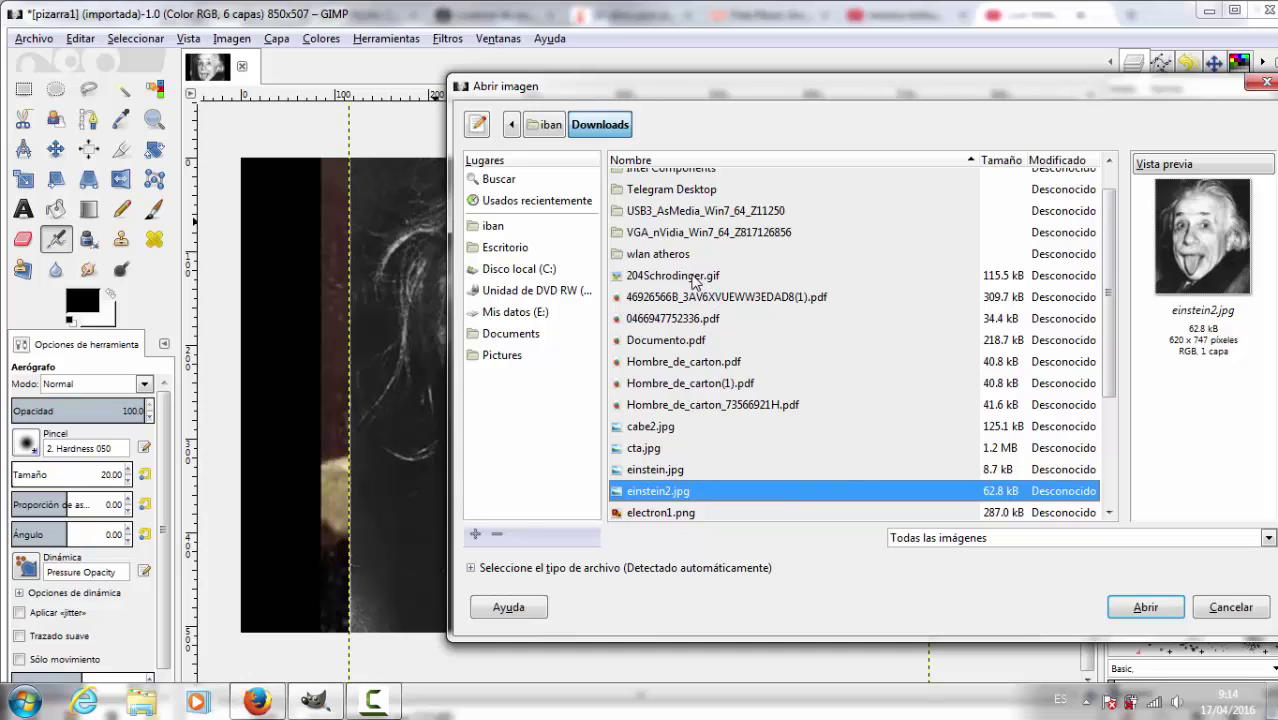
left_click(692, 277)
double_click(691, 275)
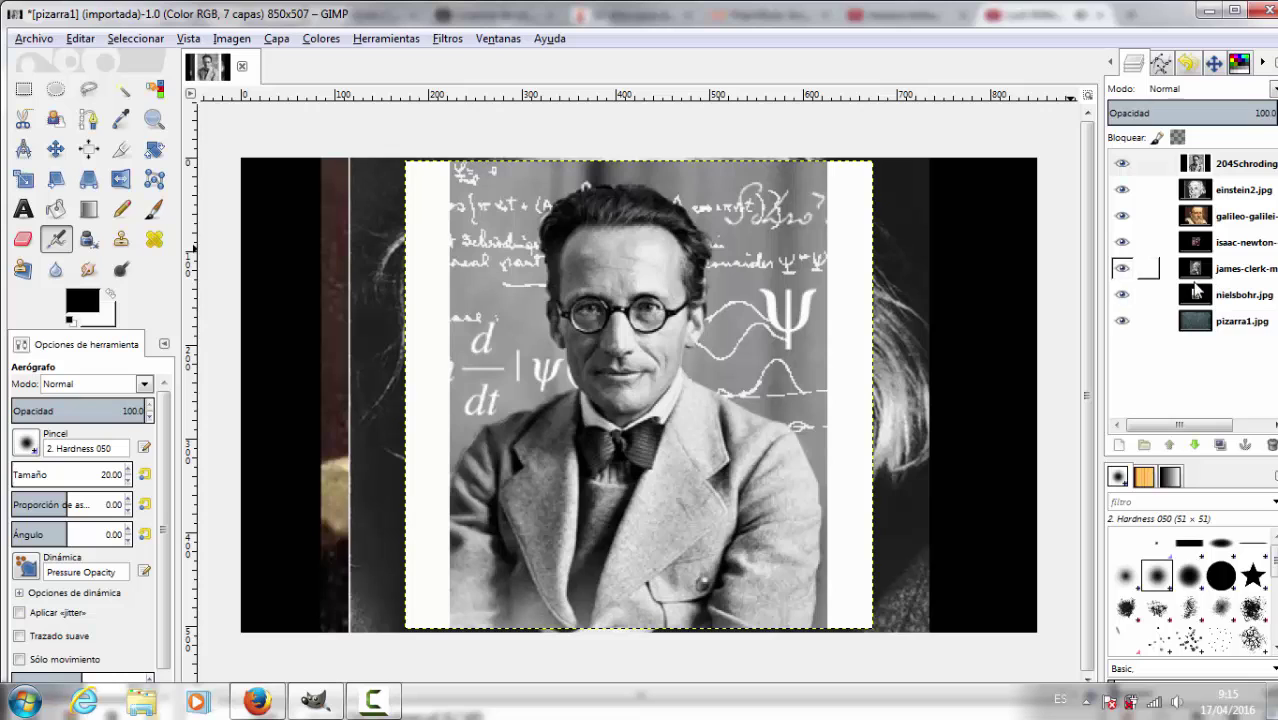
- Hide all six portrait layers in the Layers panel
left_click(1121, 163)
left_click(1121, 189)
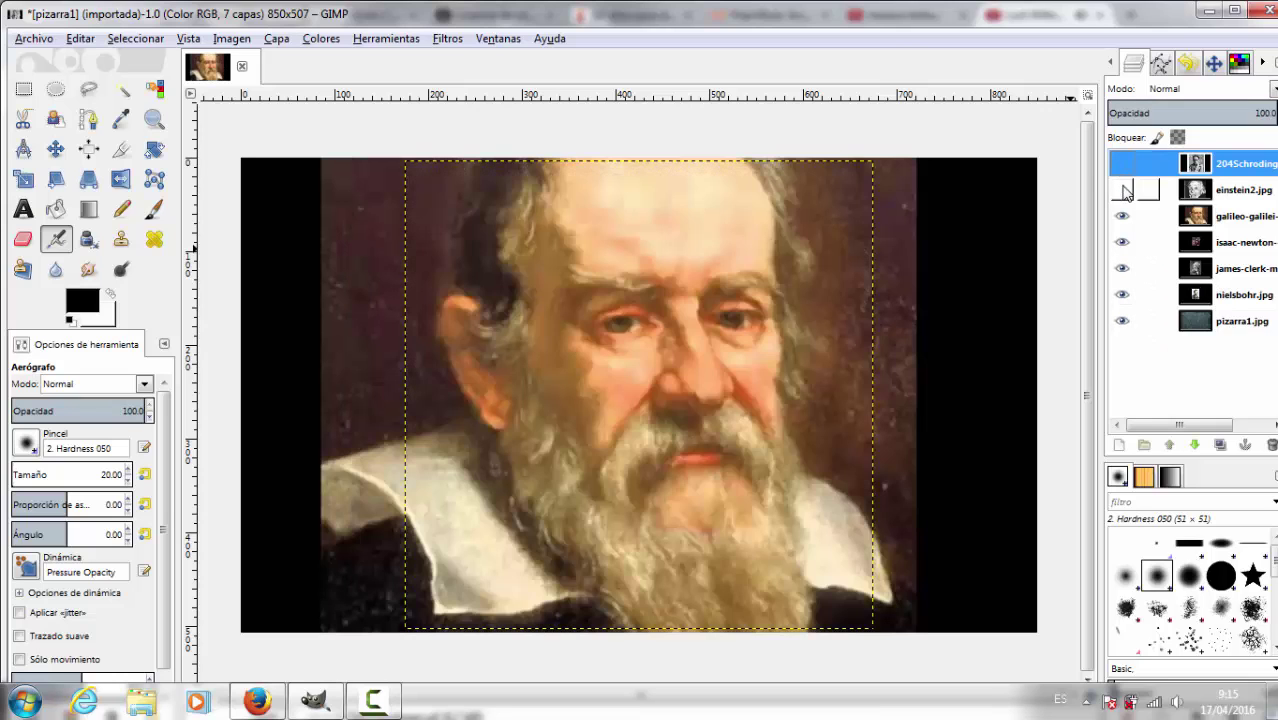
left_click(1121, 216)
left_click(1121, 242)
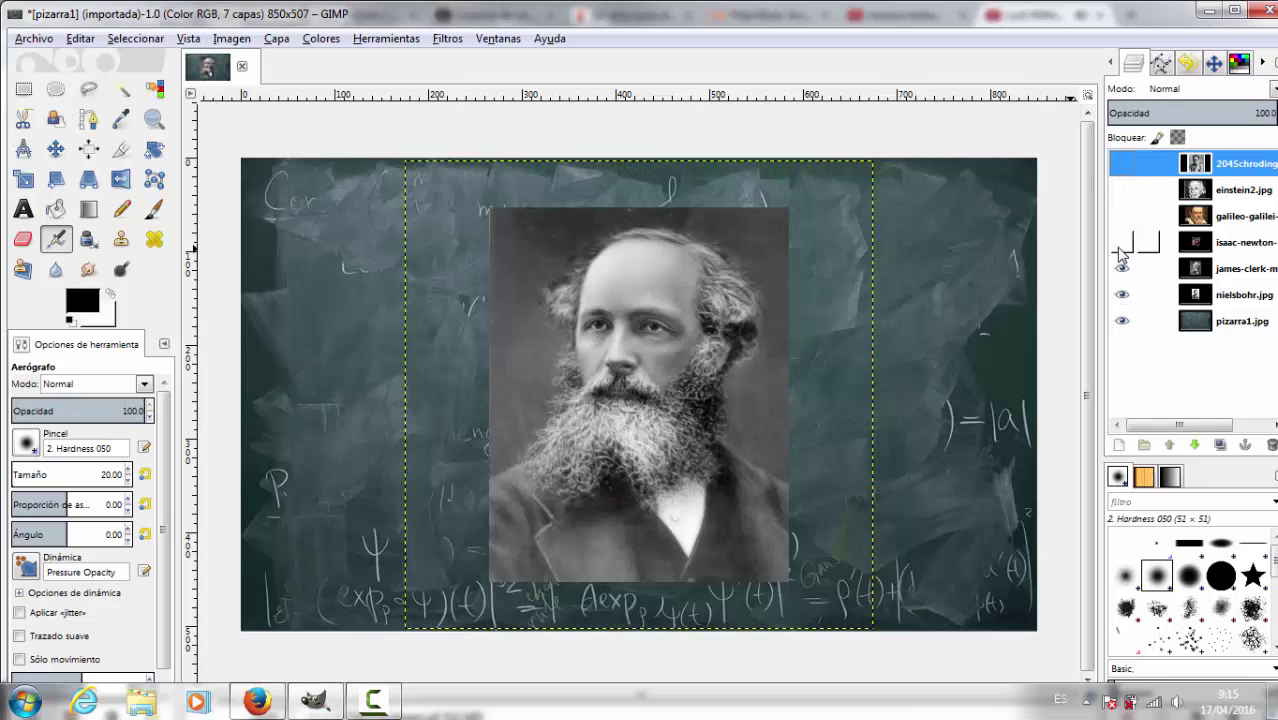
left_click(1121, 268)
left_click(1121, 294)
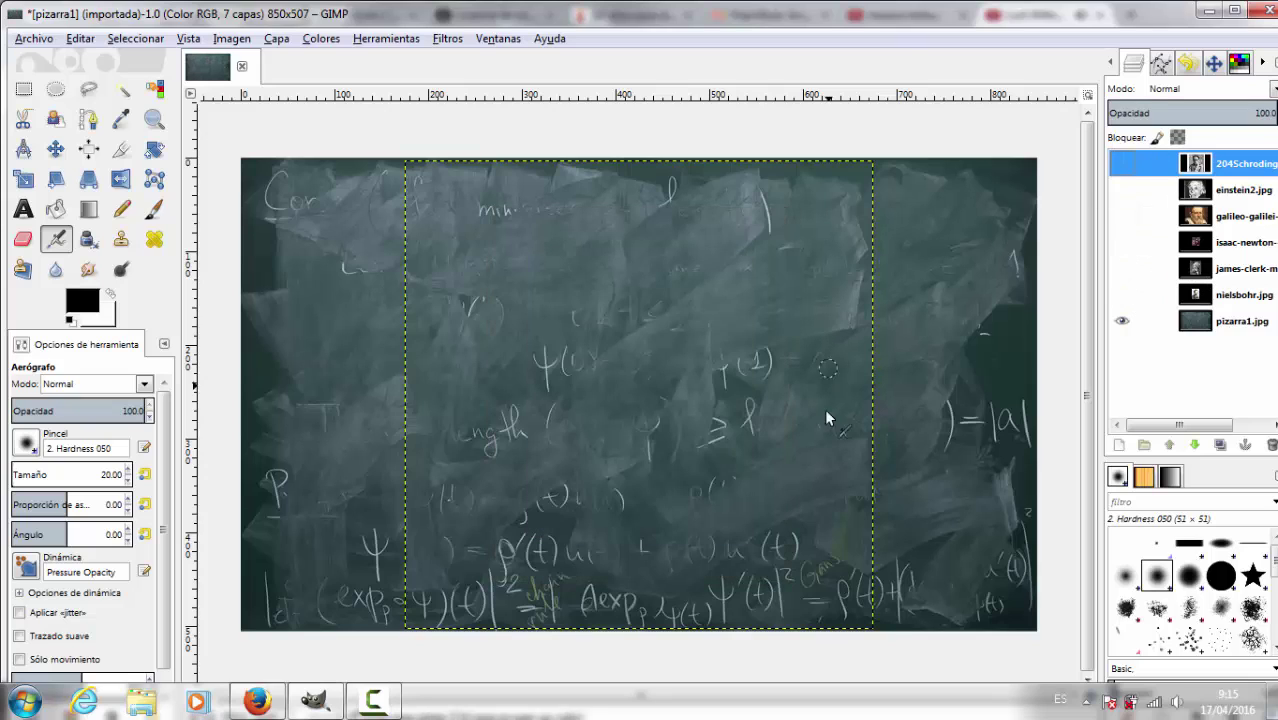
- Show every portrait layer again except Schrödinger, so Einstein fills the canvas, with the Scale tool active
left_click(1121, 294)
left_click(1121, 268)
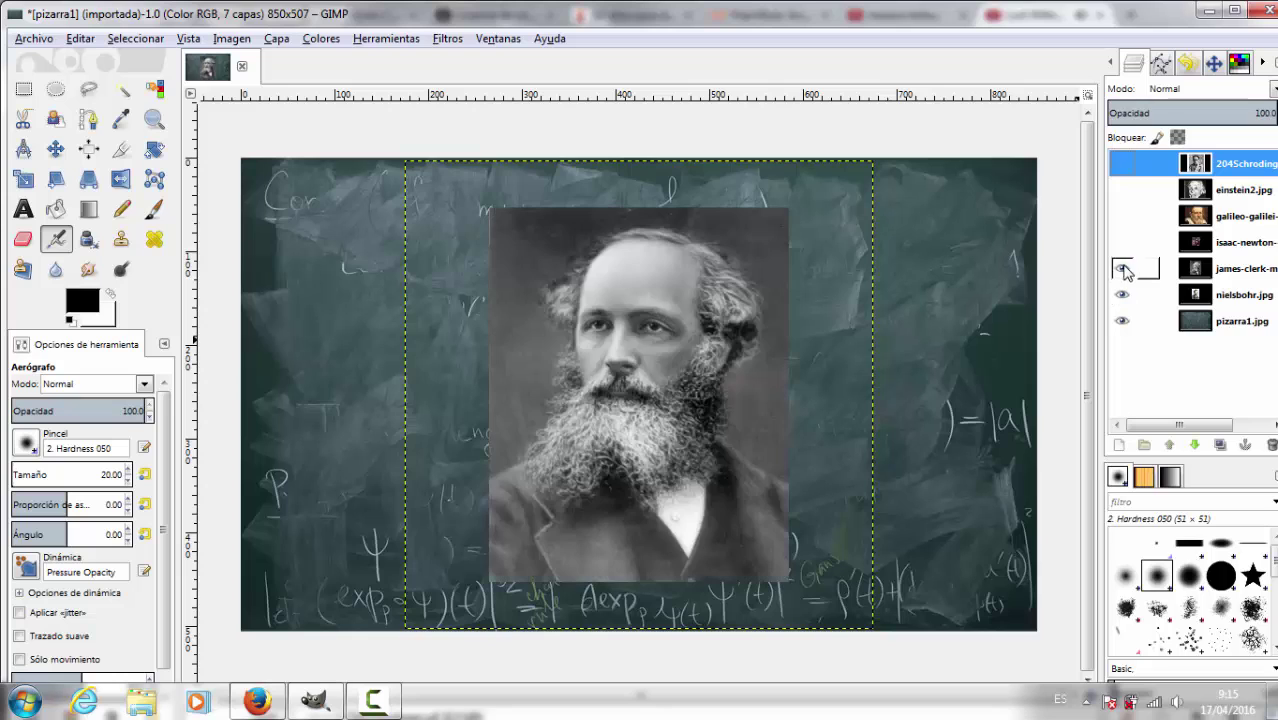
left_click(1121, 242)
left_click(1121, 216)
left_click(1121, 190)
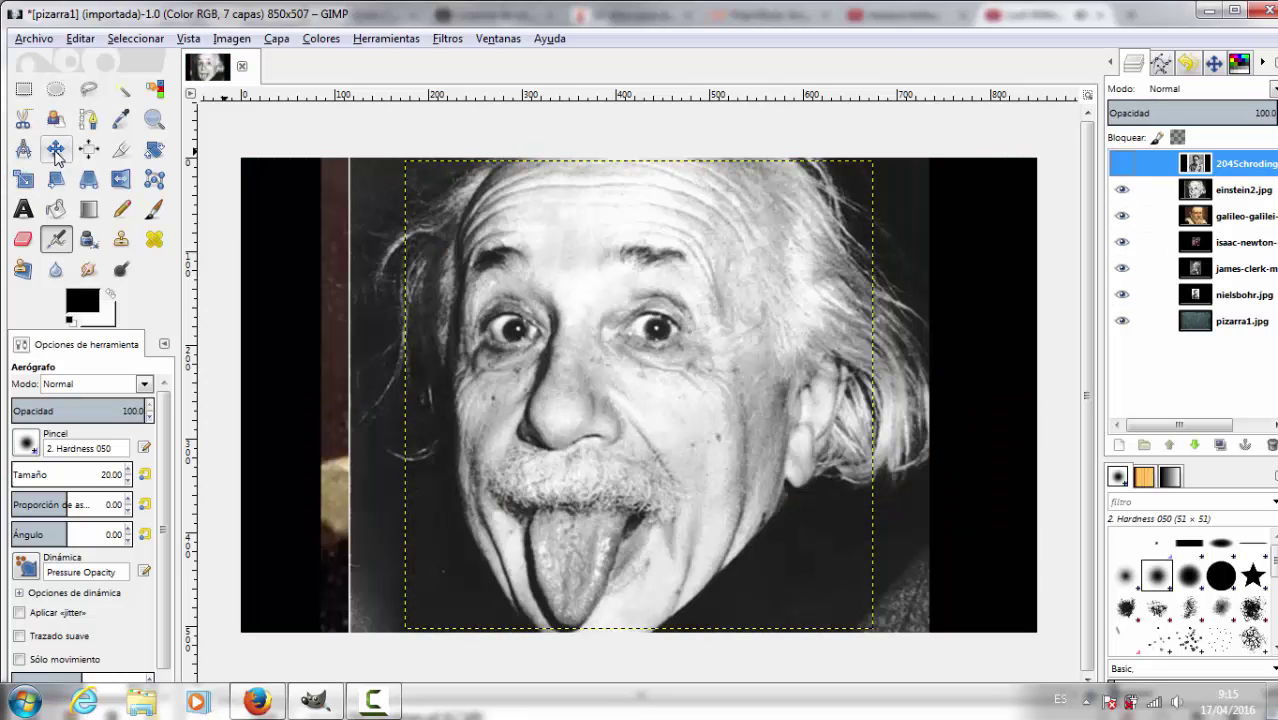
left_click(23, 178)
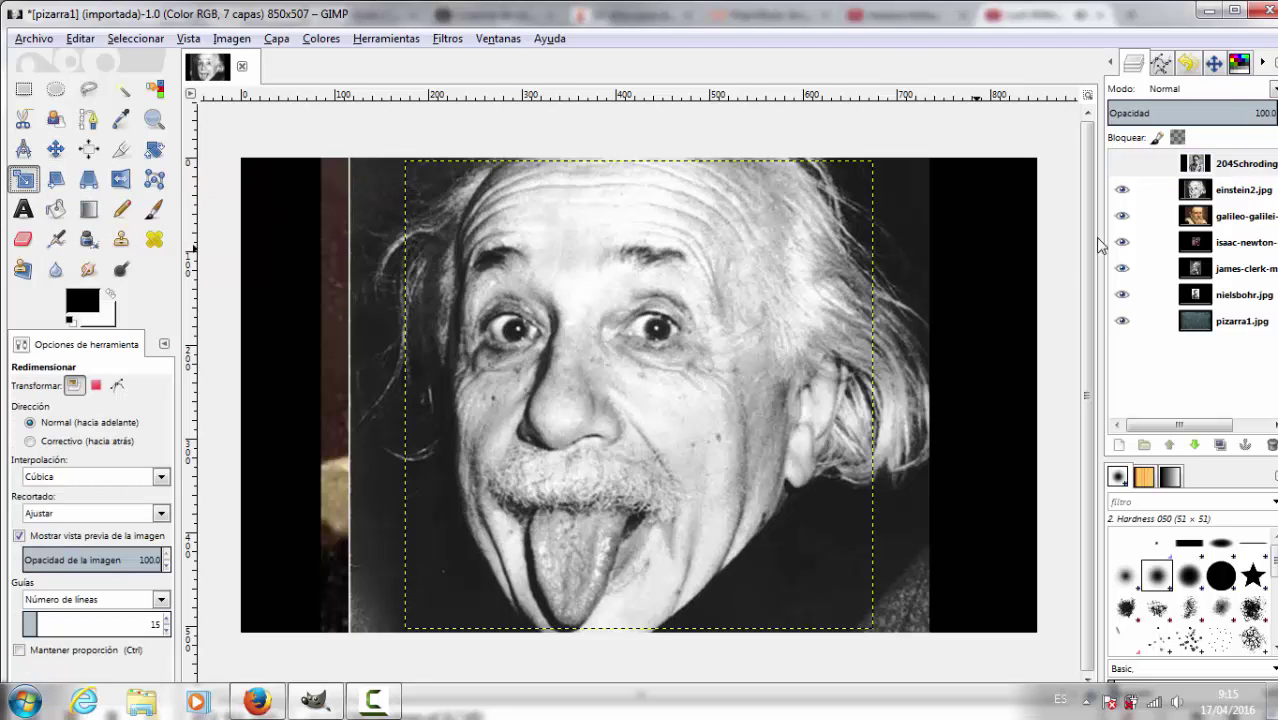
- Select and unhide the Schrödinger layer, then scale it down to 205×196 pixels
left_click(1241, 167)
left_click(1122, 163)
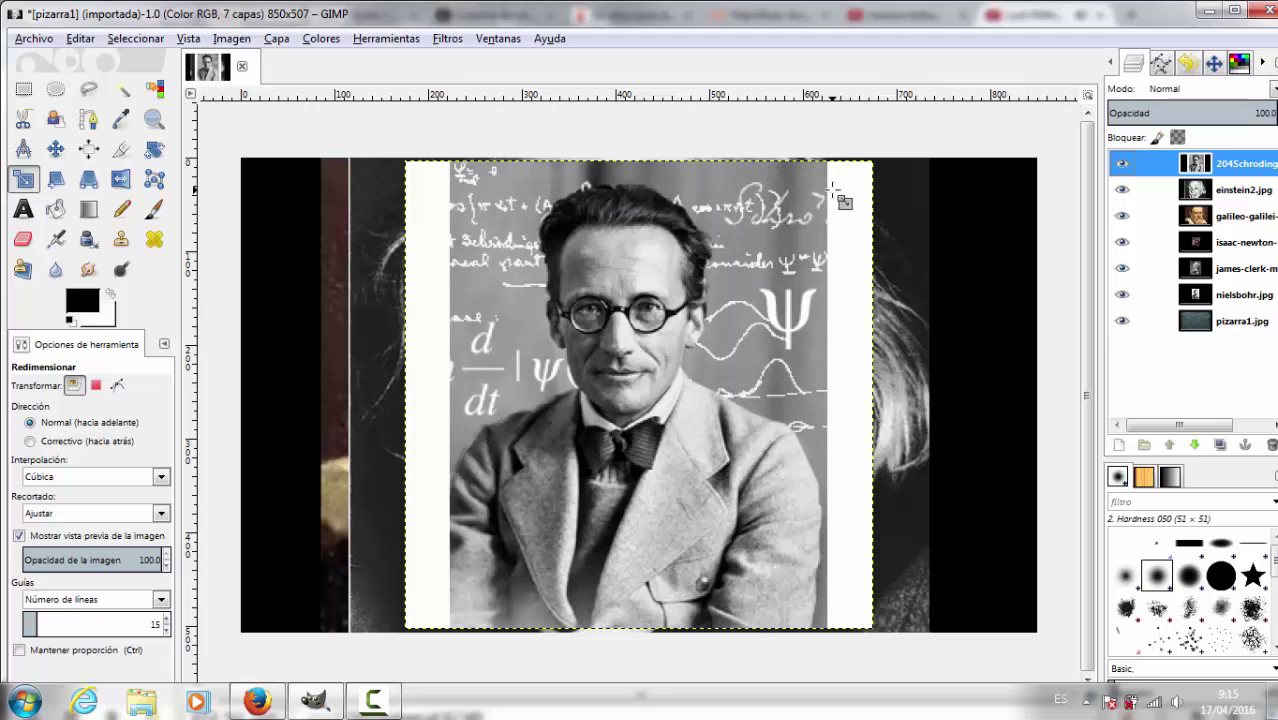
left_click(700, 358)
left_click_drag(700, 360, 584, 463)
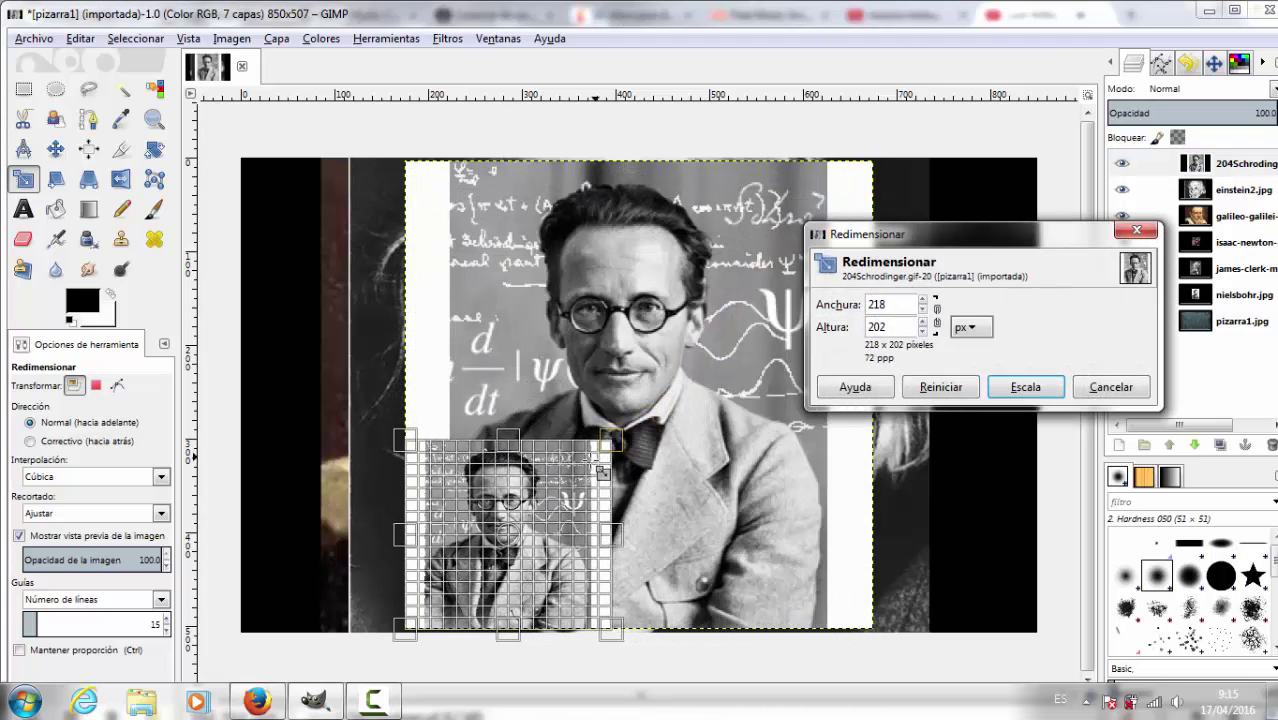
left_click(1025, 387)
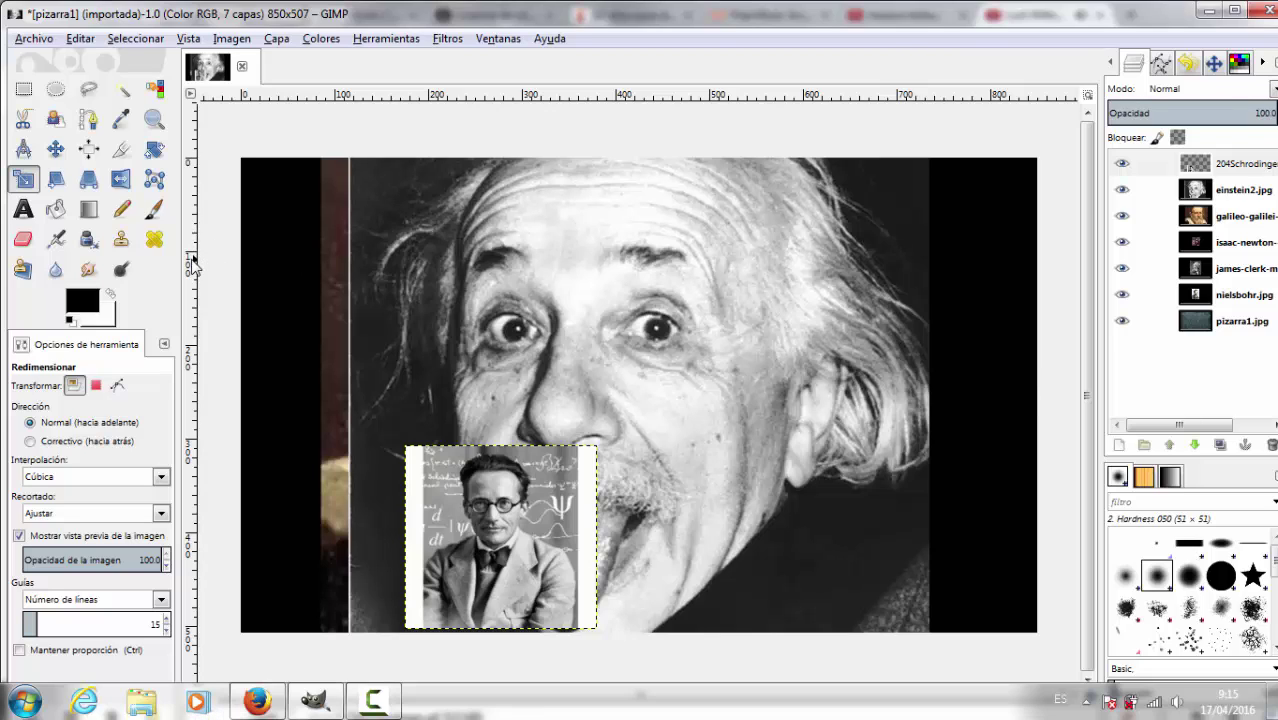
- Add four vertical and two horizontal guides, then move Schrödinger into the lower-left cell
left_click_drag(190, 262, 277, 279)
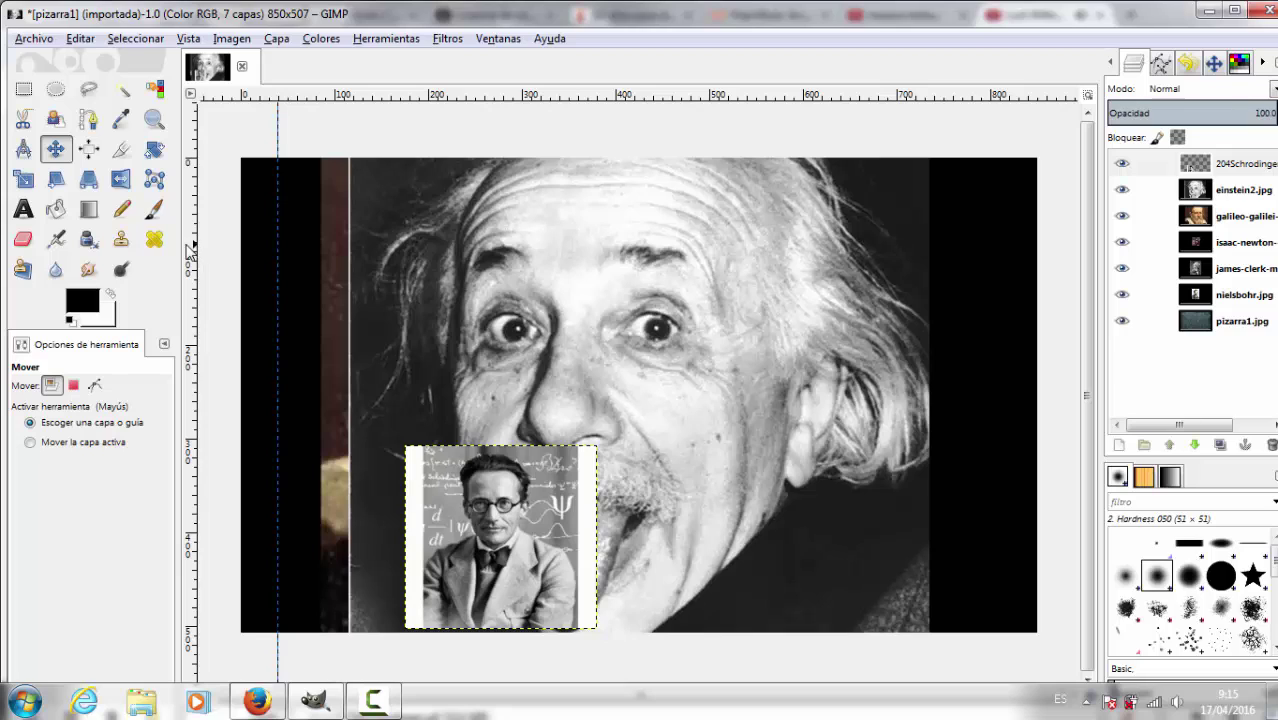
left_click_drag(194, 254, 450, 279)
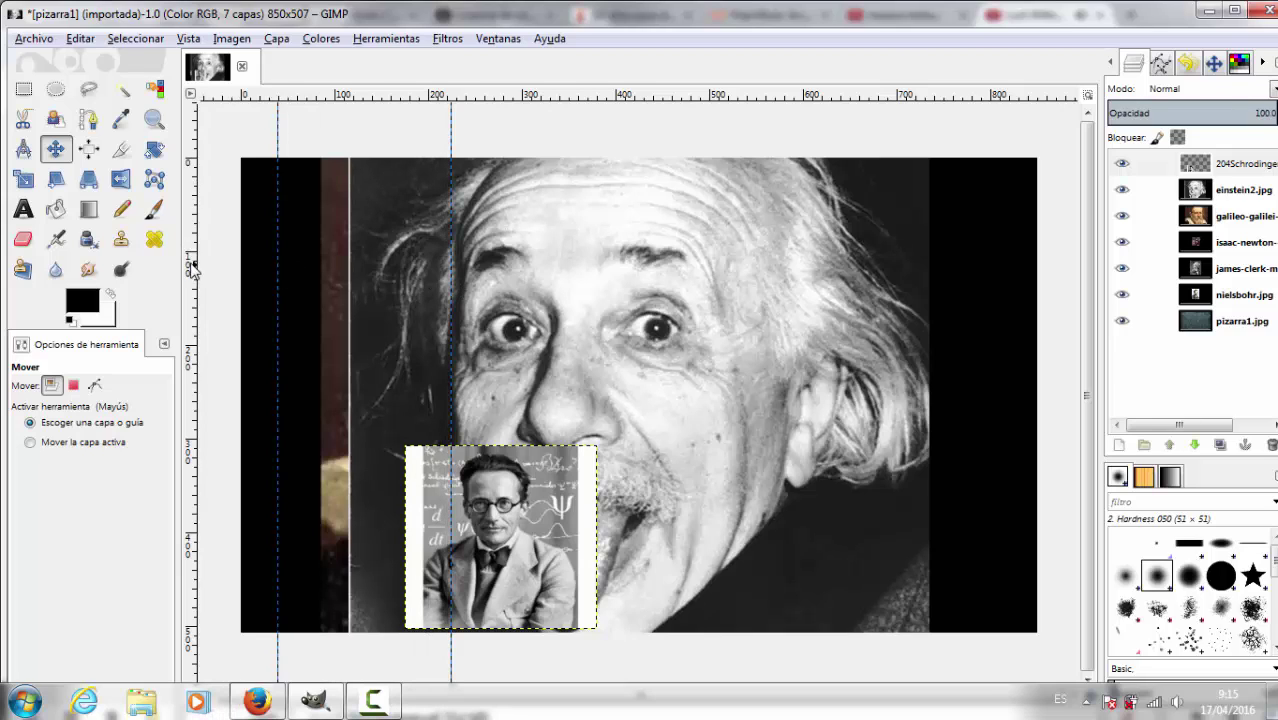
left_click_drag(192, 263, 815, 310)
left_click_drag(190, 275, 1004, 310)
left_click_drag(583, 101, 614, 420)
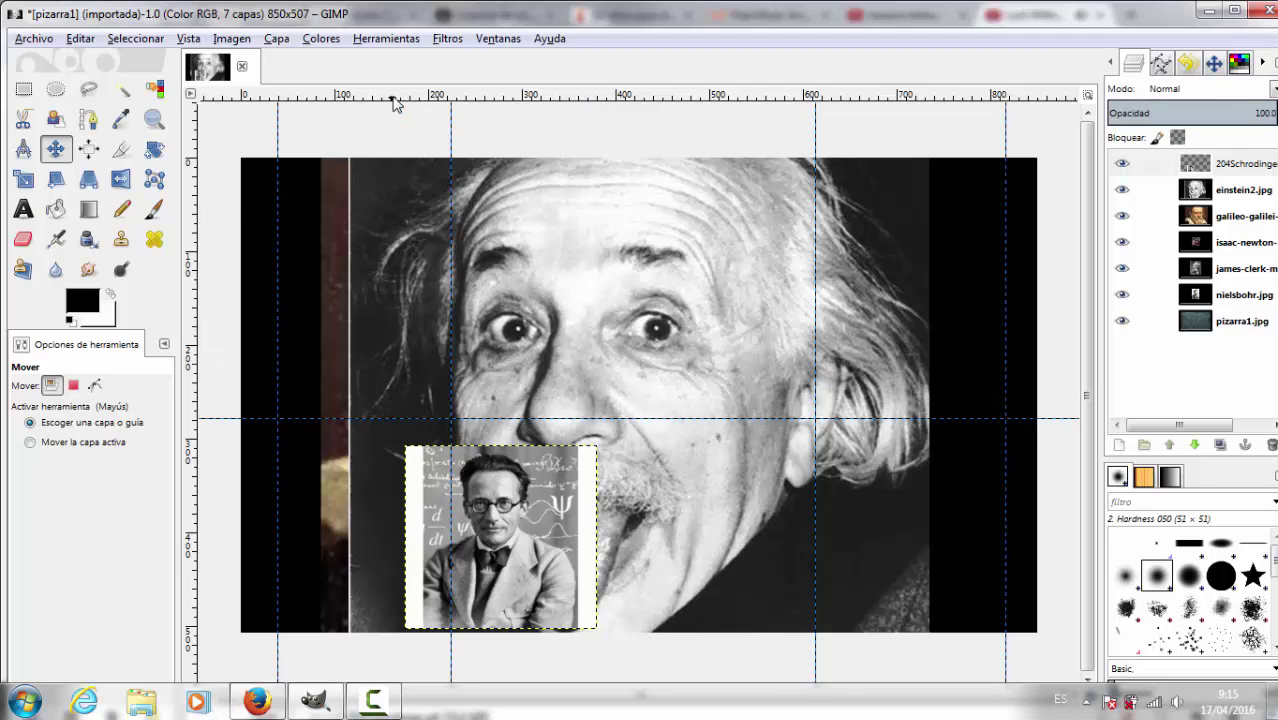
left_click_drag(395, 100, 414, 374)
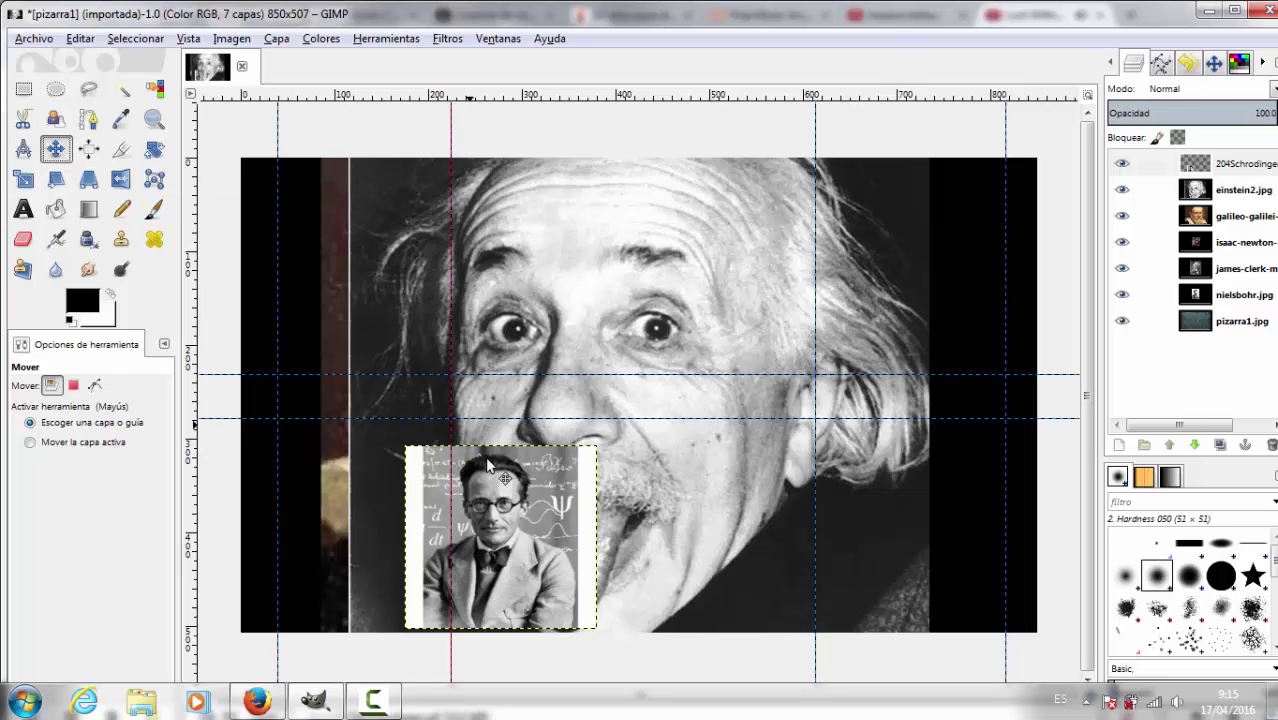
left_click_drag(499, 543, 363, 522)
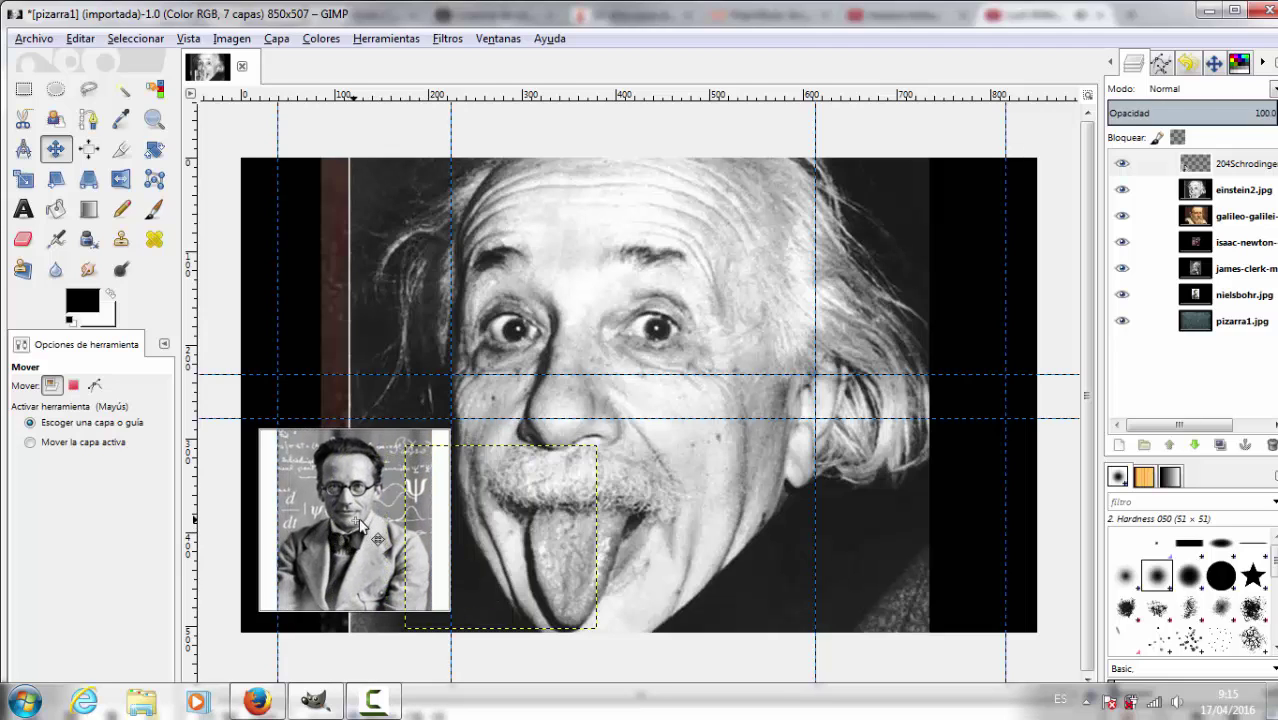
left_click_drag(363, 522, 358, 522)
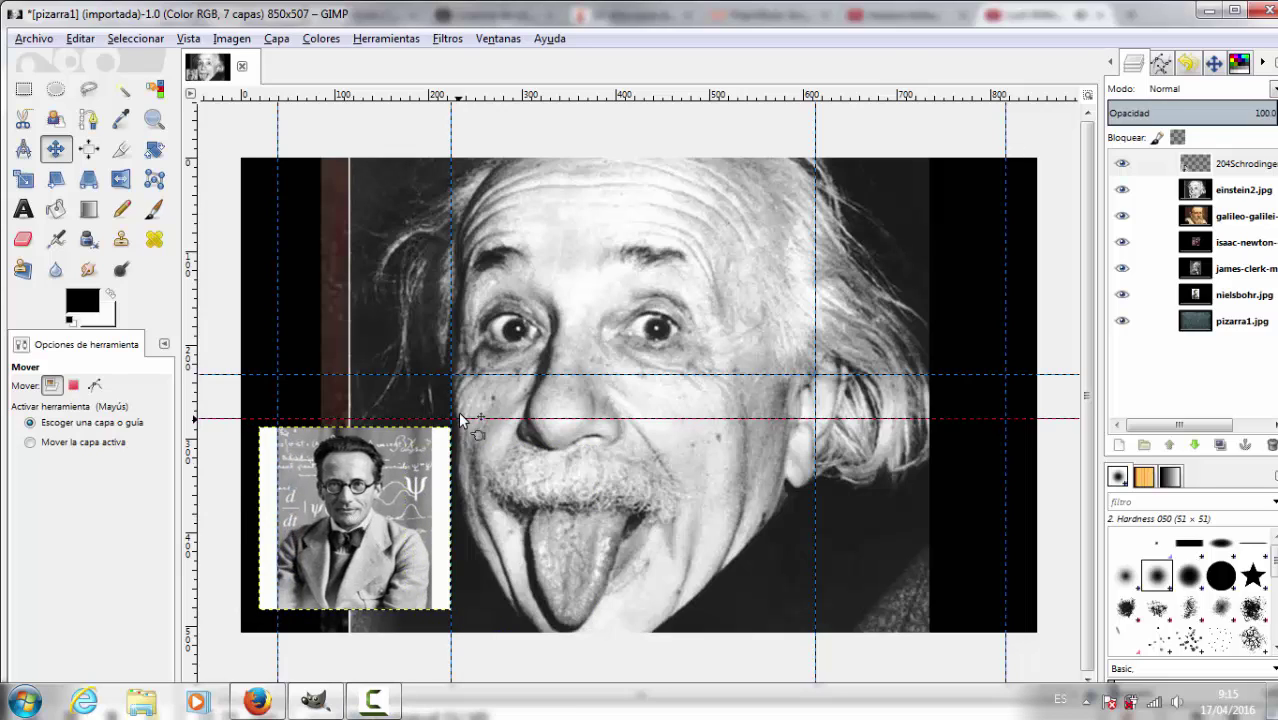
- Adjust Schrödinger's top and bottom edges, scaling the portrait to 185×184 pixels
left_click(20, 183)
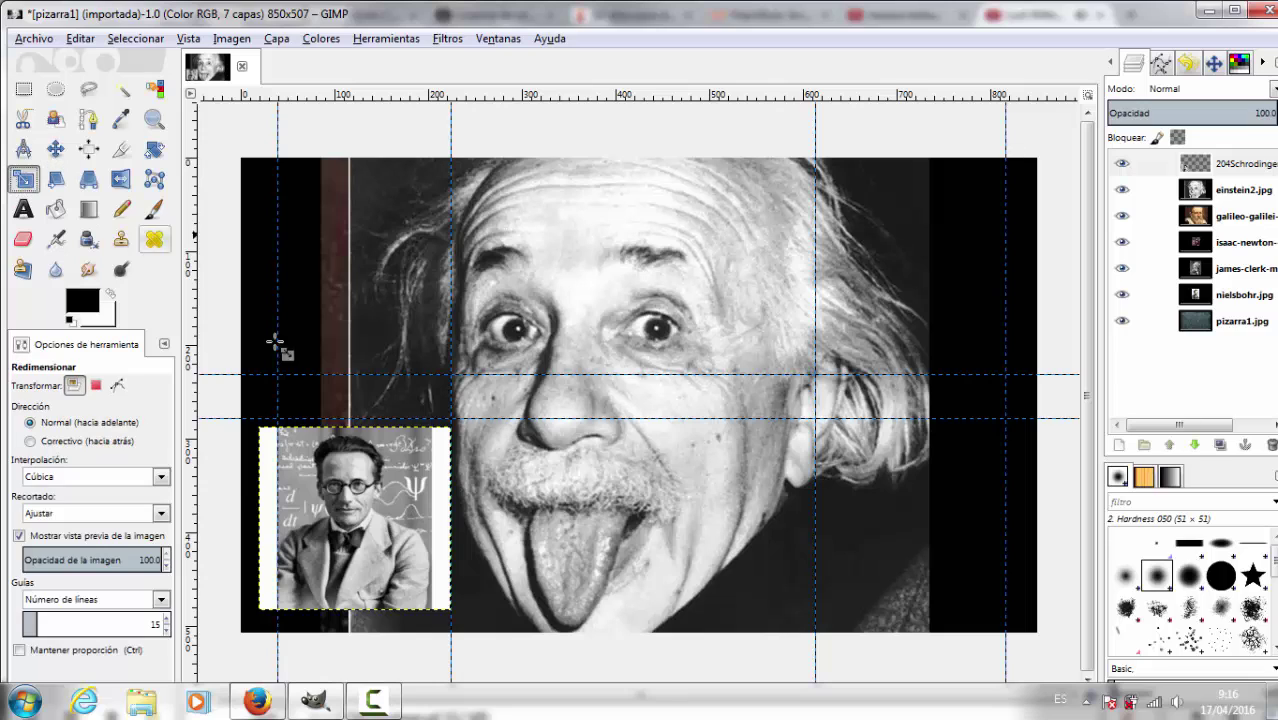
left_click(284, 446)
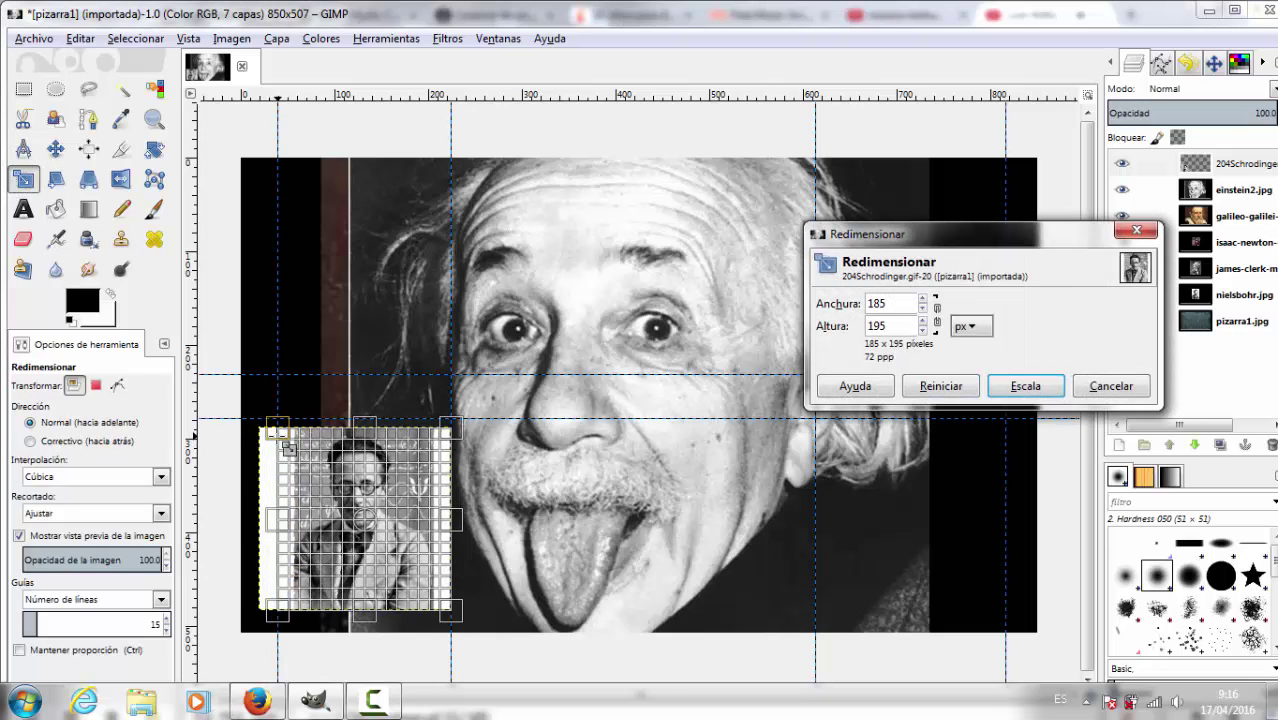
left_click_drag(288, 448, 286, 436)
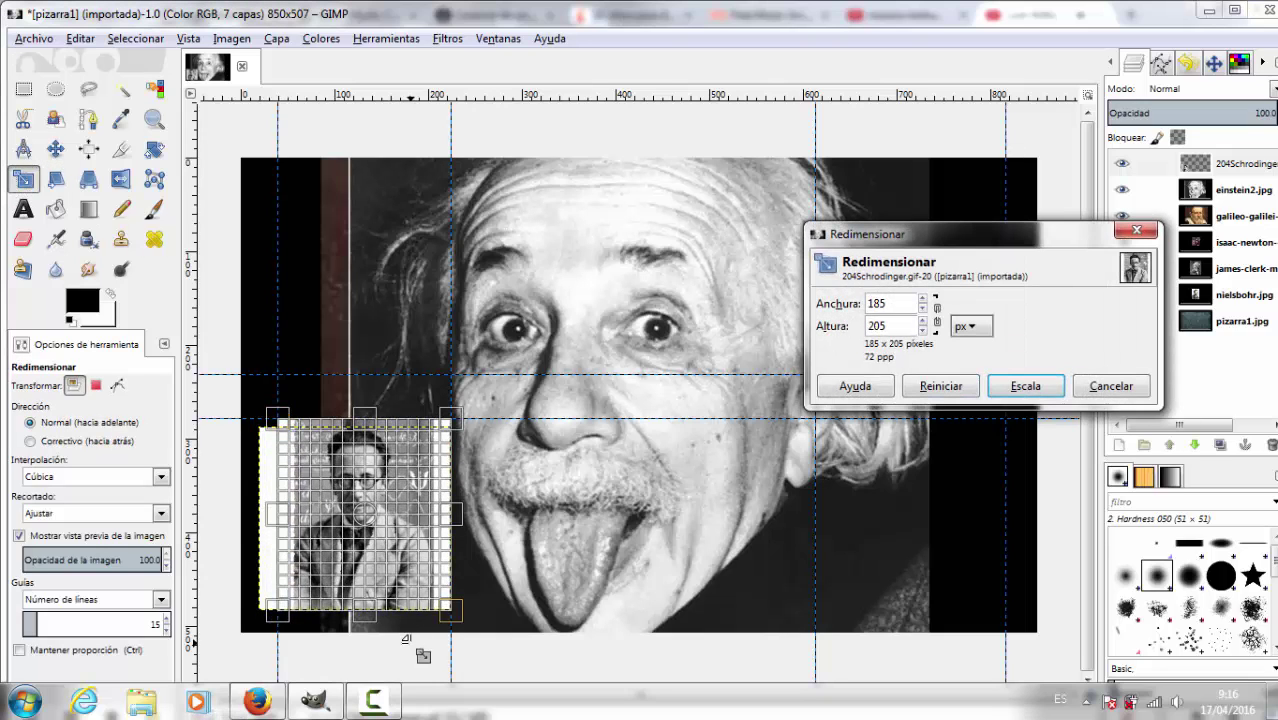
left_click_drag(369, 609, 368, 591)
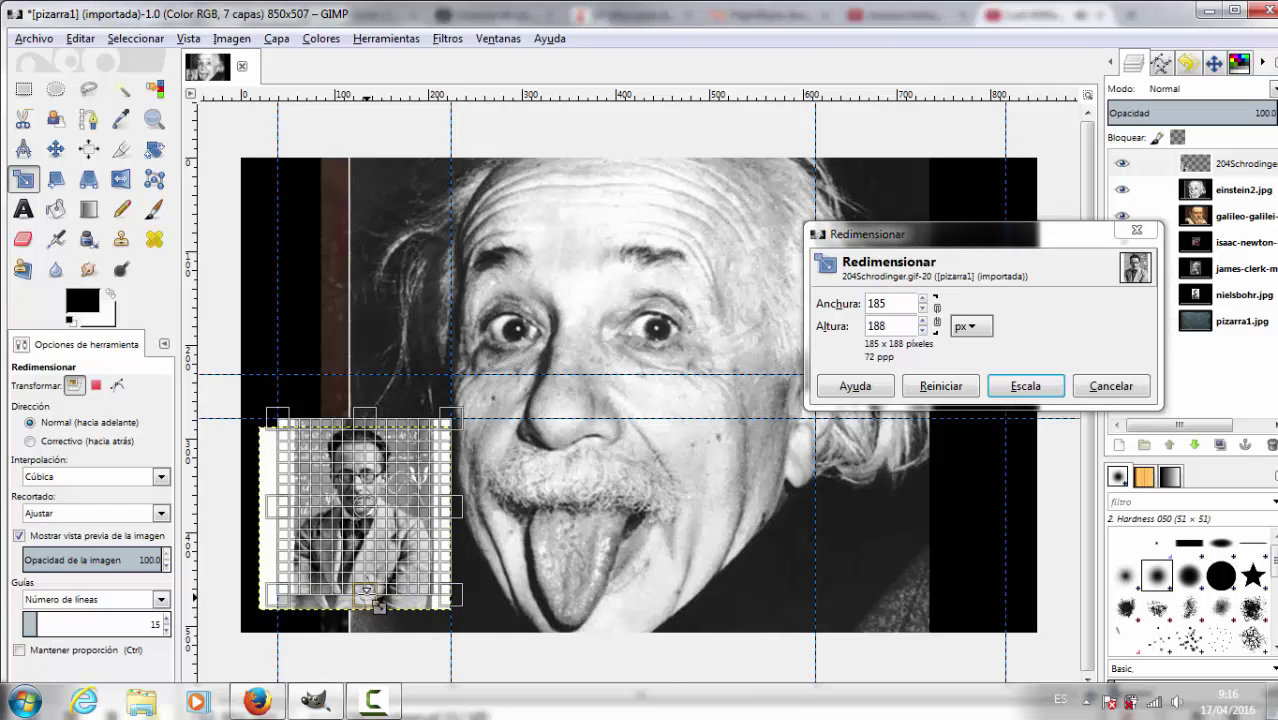
left_click(1013, 398)
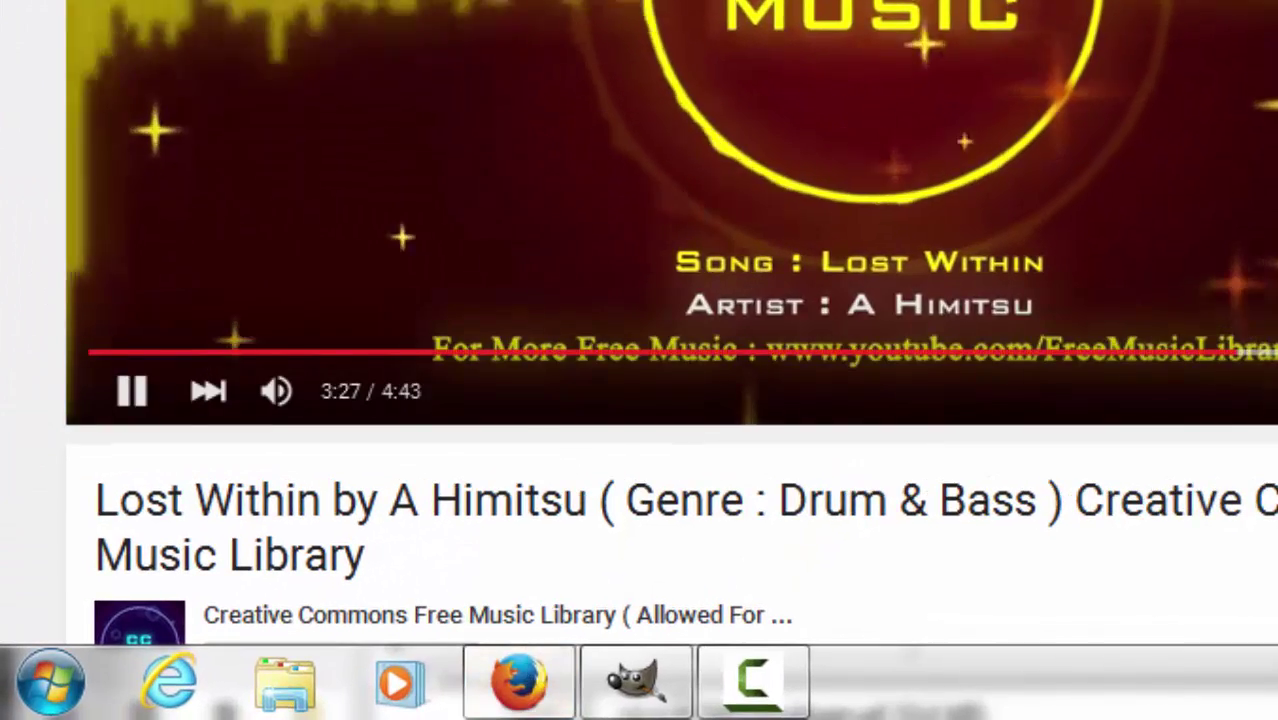
scroll(237, 423, "down", 2)
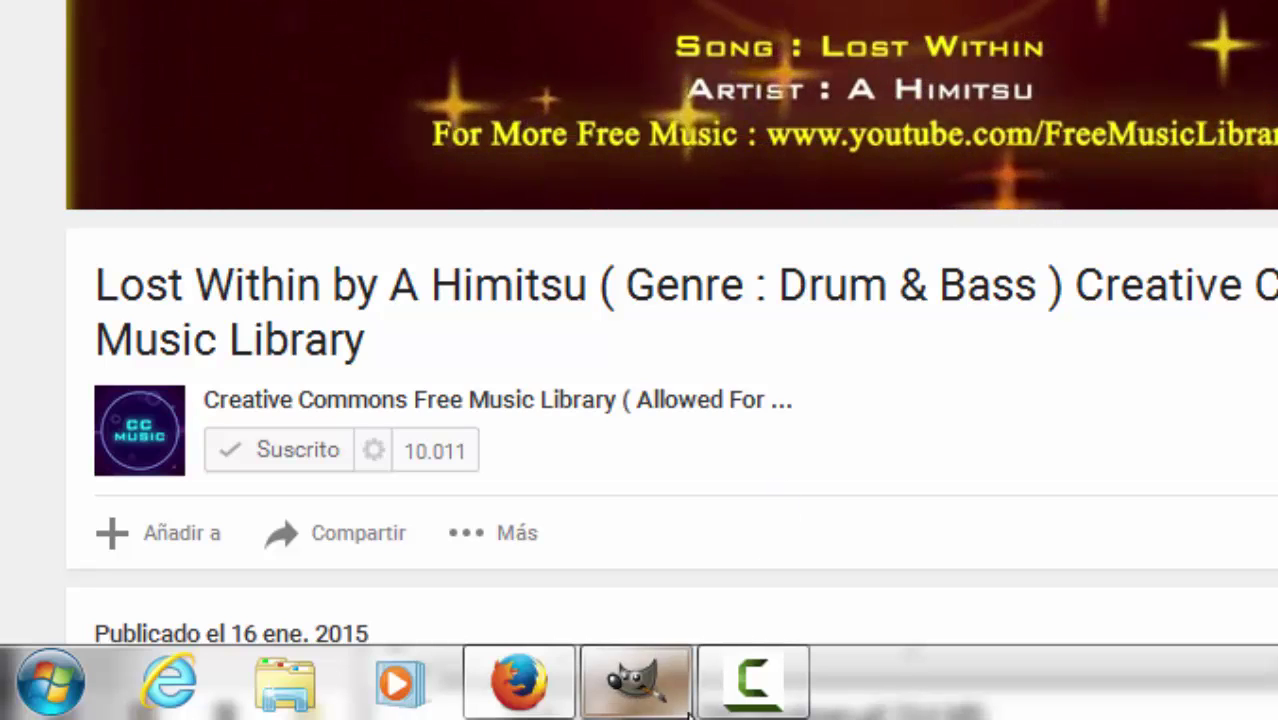
left_click(630, 690)
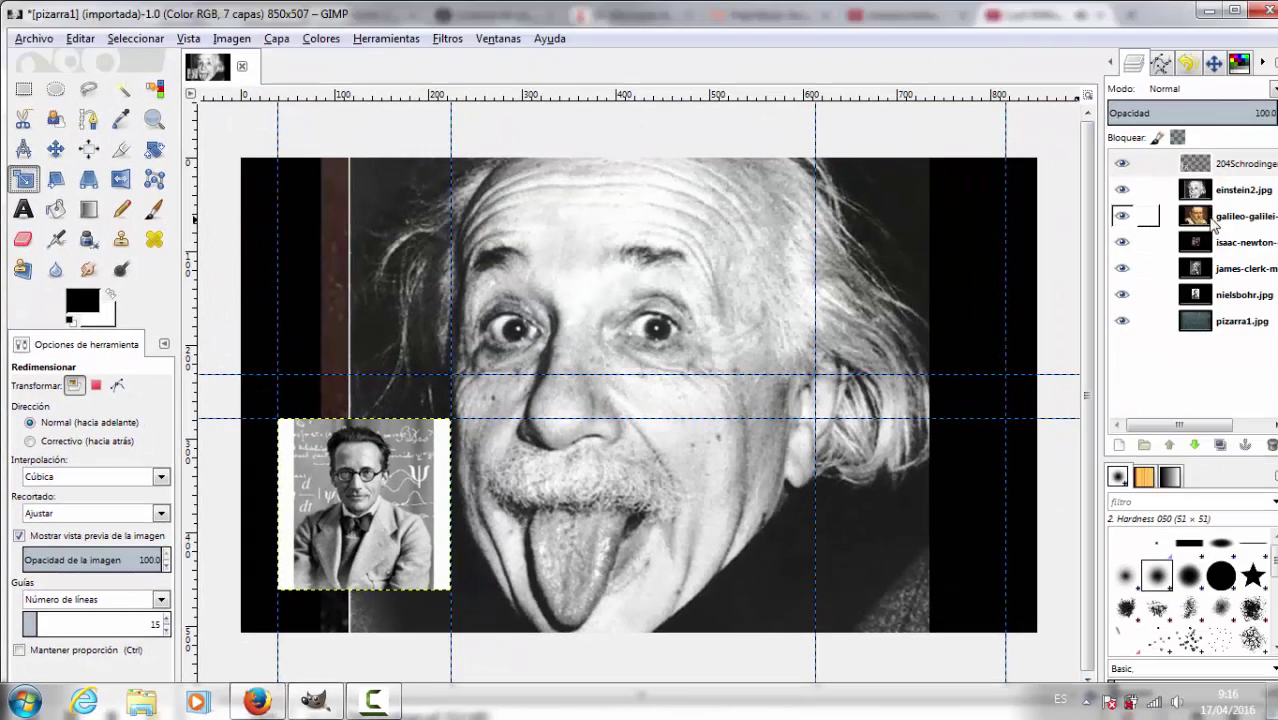
- Shrink Einstein's portrait and move it into the lower-right guide cell
left_click(1217, 189)
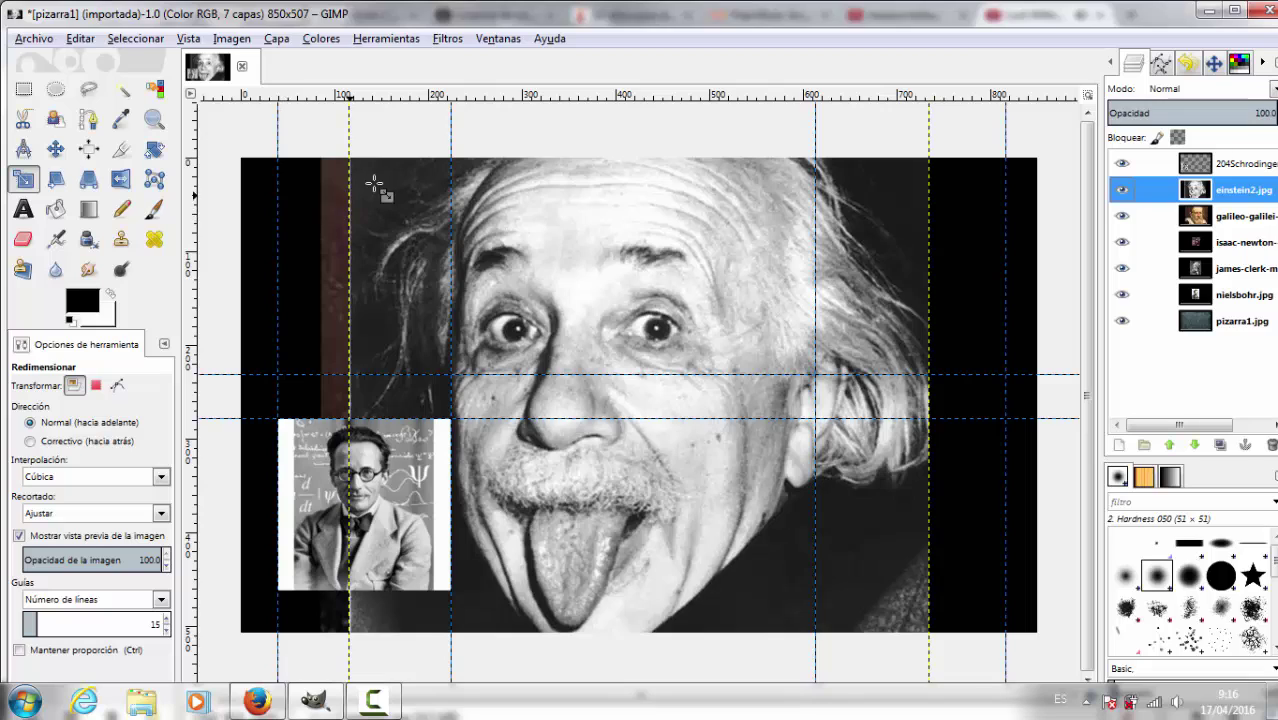
mouse_move(380, 192)
left_mouse_down()
mouse_move(757, 628)
mouse_move(796, 640)
left_mouse_up()
left_click(1019, 388)
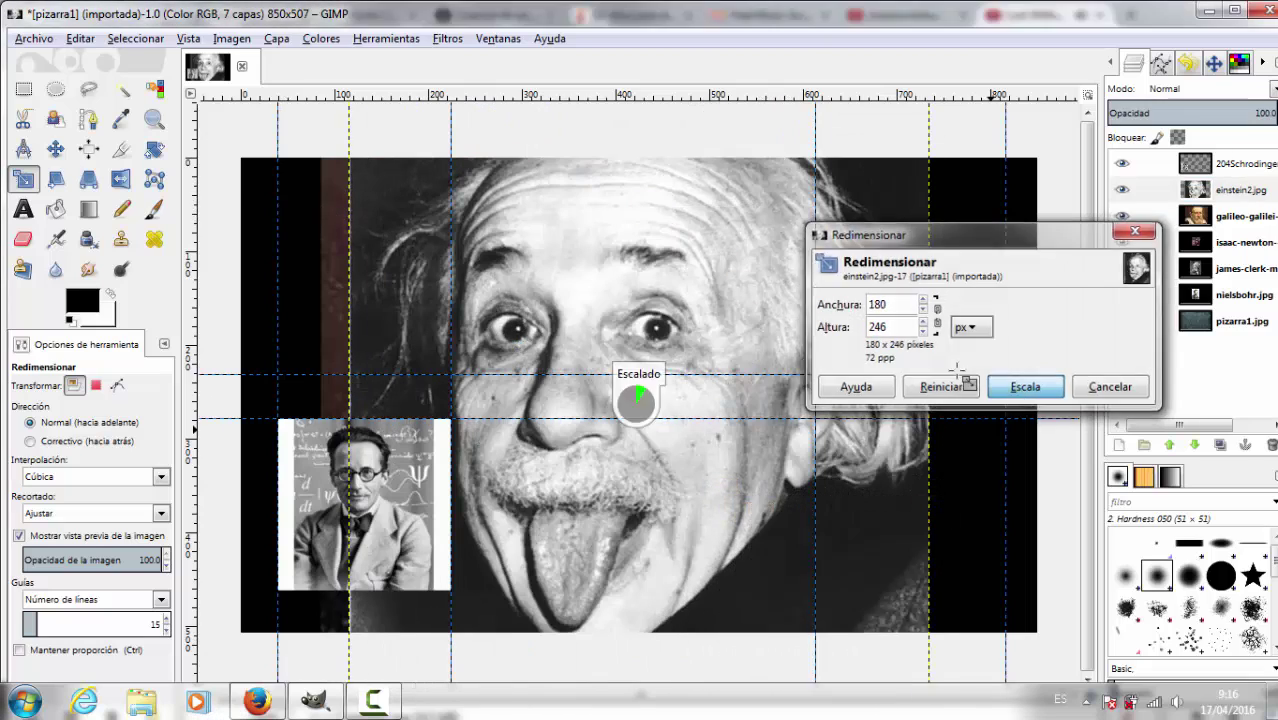
left_click(55, 148)
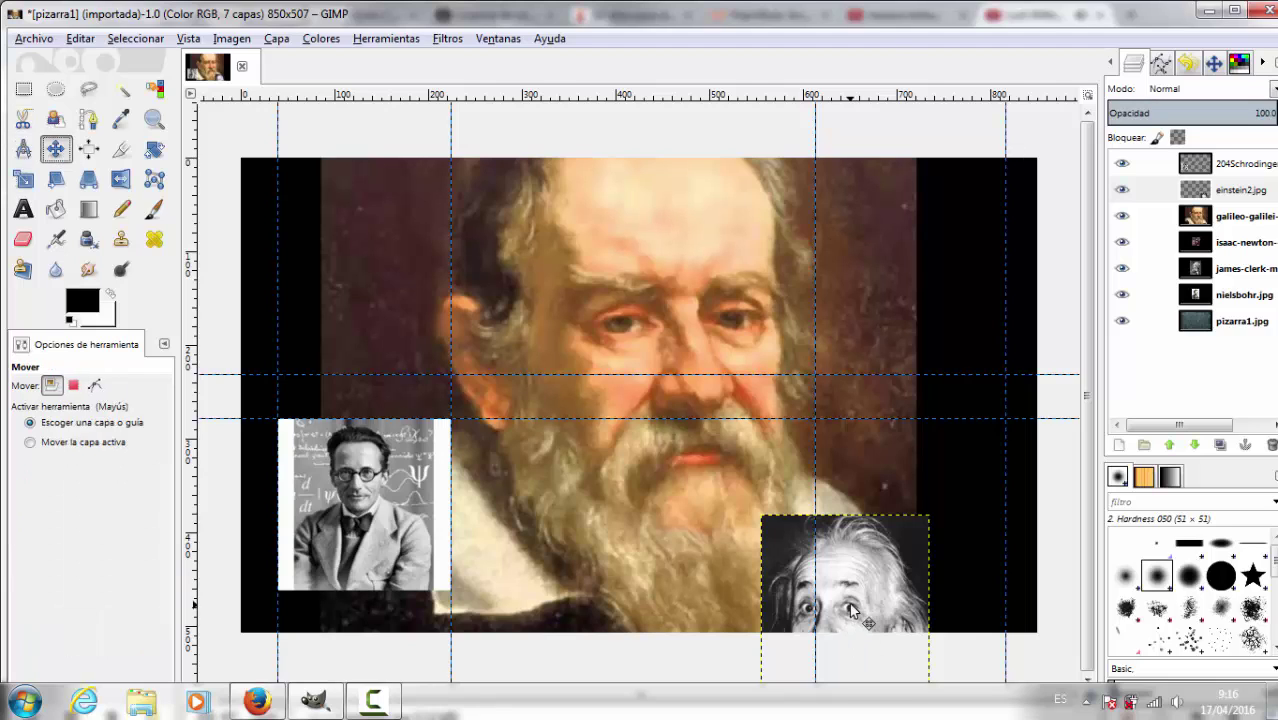
mouse_move(849, 612)
left_mouse_down()
mouse_move(903, 514)
mouse_move(883, 511)
left_mouse_up()
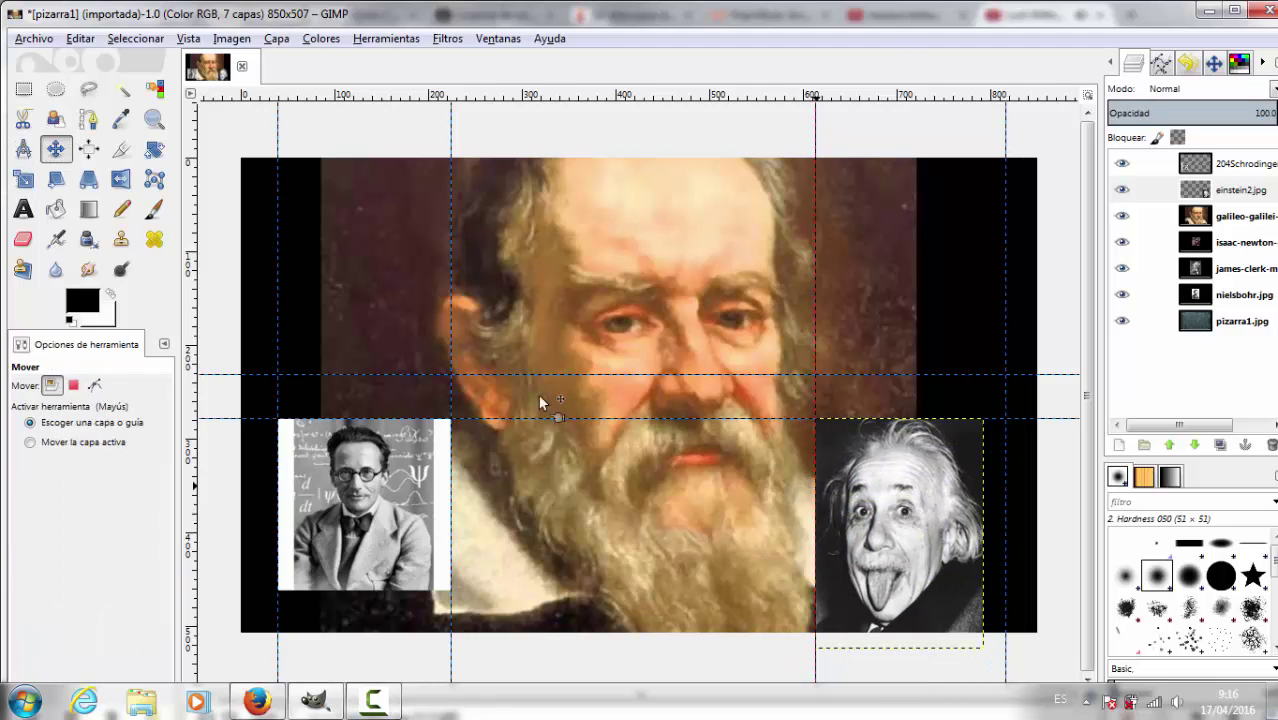
- Rescale Einstein's portrait to 203×246 pixels, then select the Galileo layer
left_click(28, 181)
left_click(1000, 518)
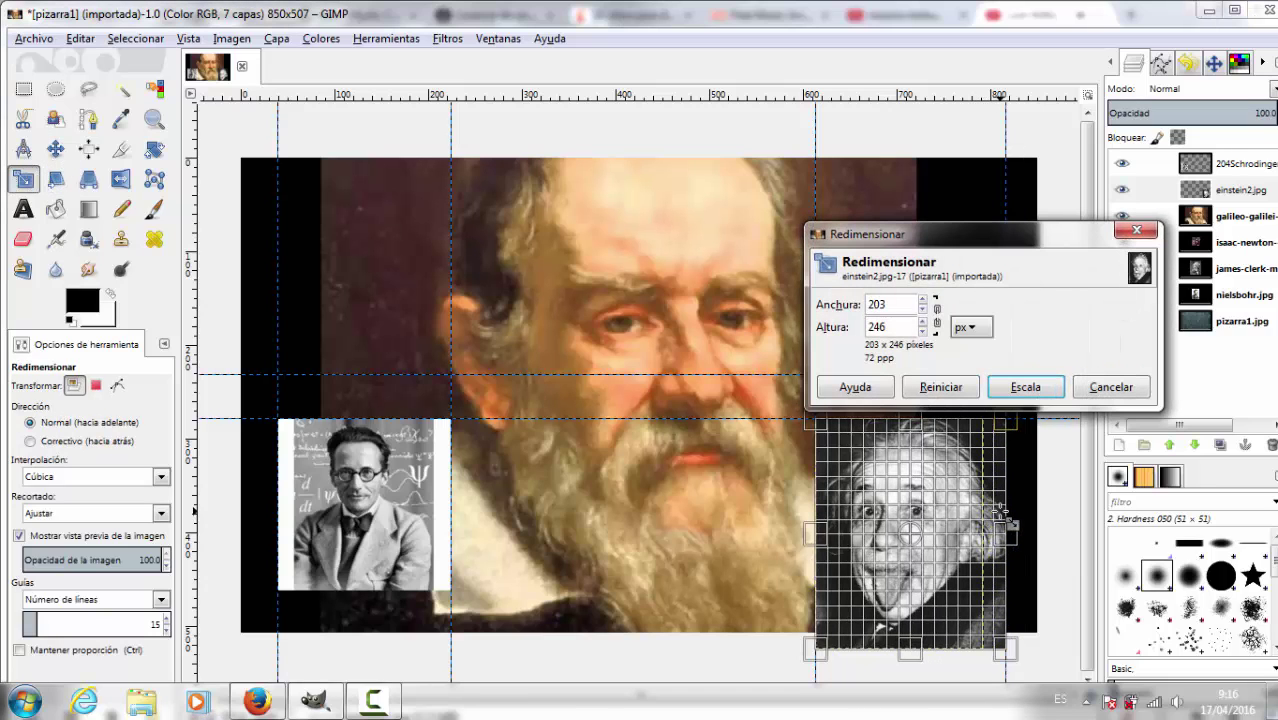
left_click(1025, 387)
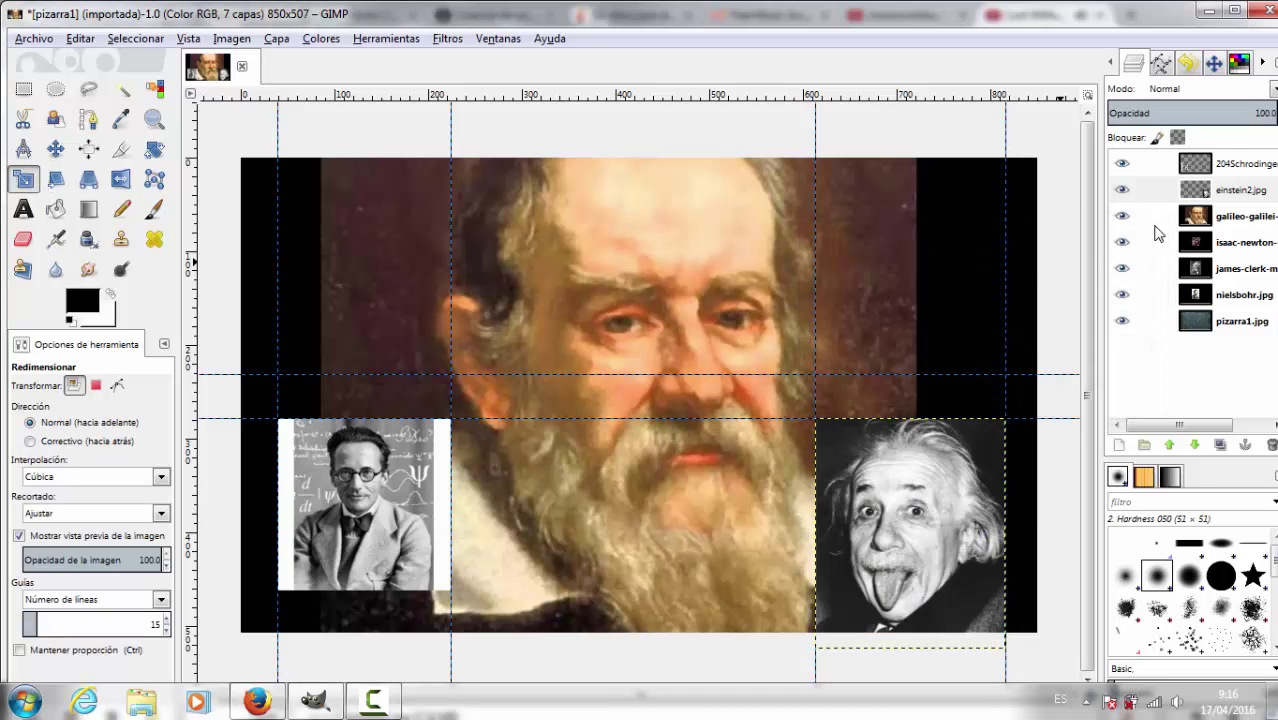
left_click(1195, 215)
left_click(55, 148)
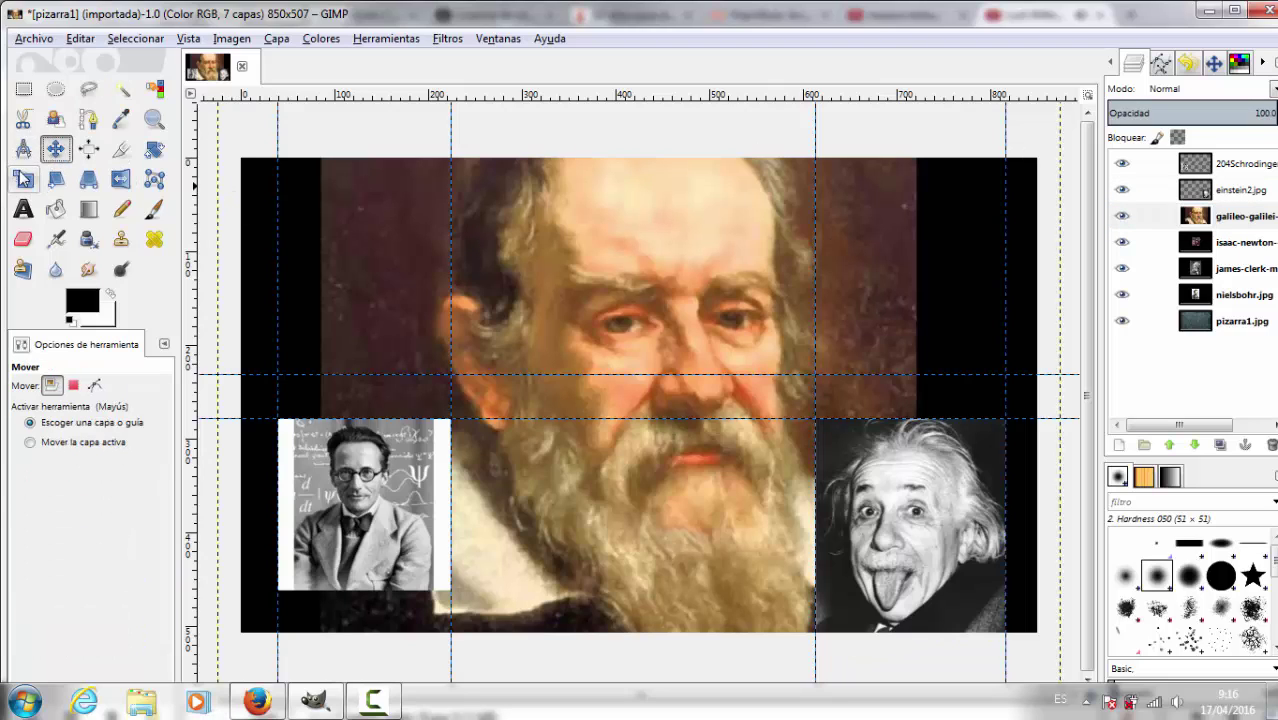
left_click(24, 178)
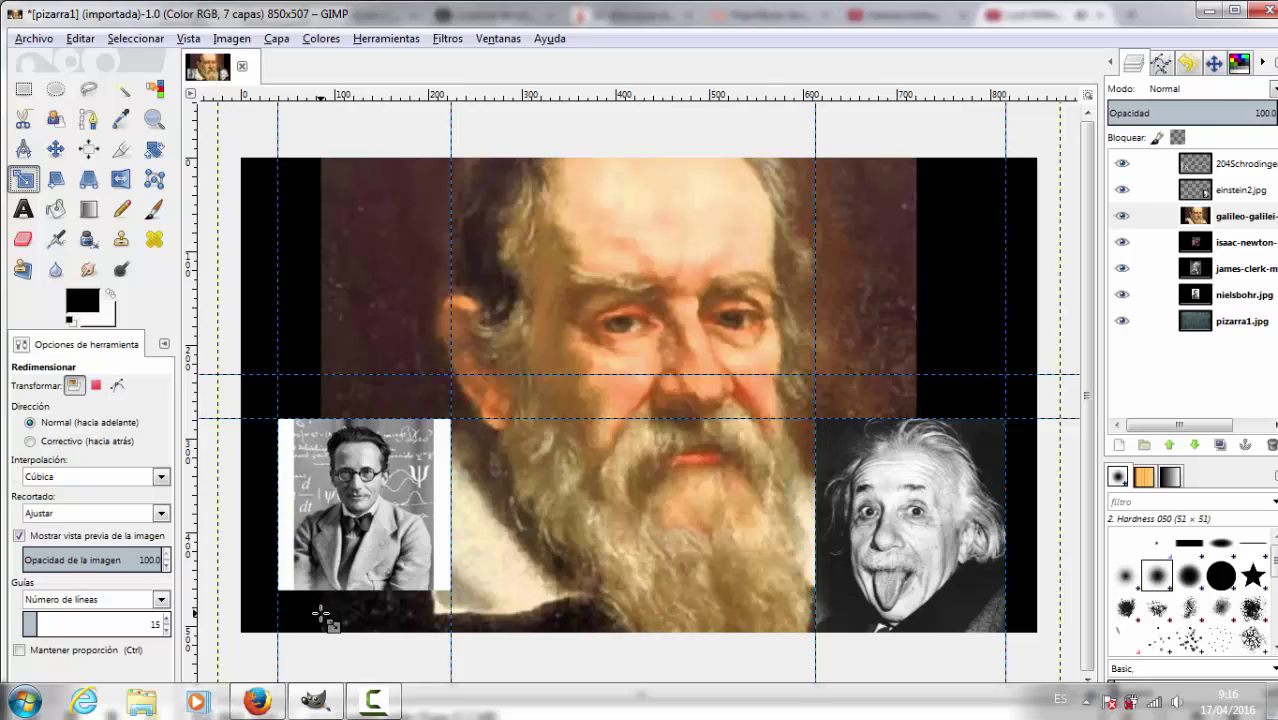
- Shrink the Galileo portrait in two scaling passes toward the top-right
mouse_move(325, 605)
left_mouse_down()
mouse_move(880, 245)
mouse_move(940, 160)
left_mouse_up()
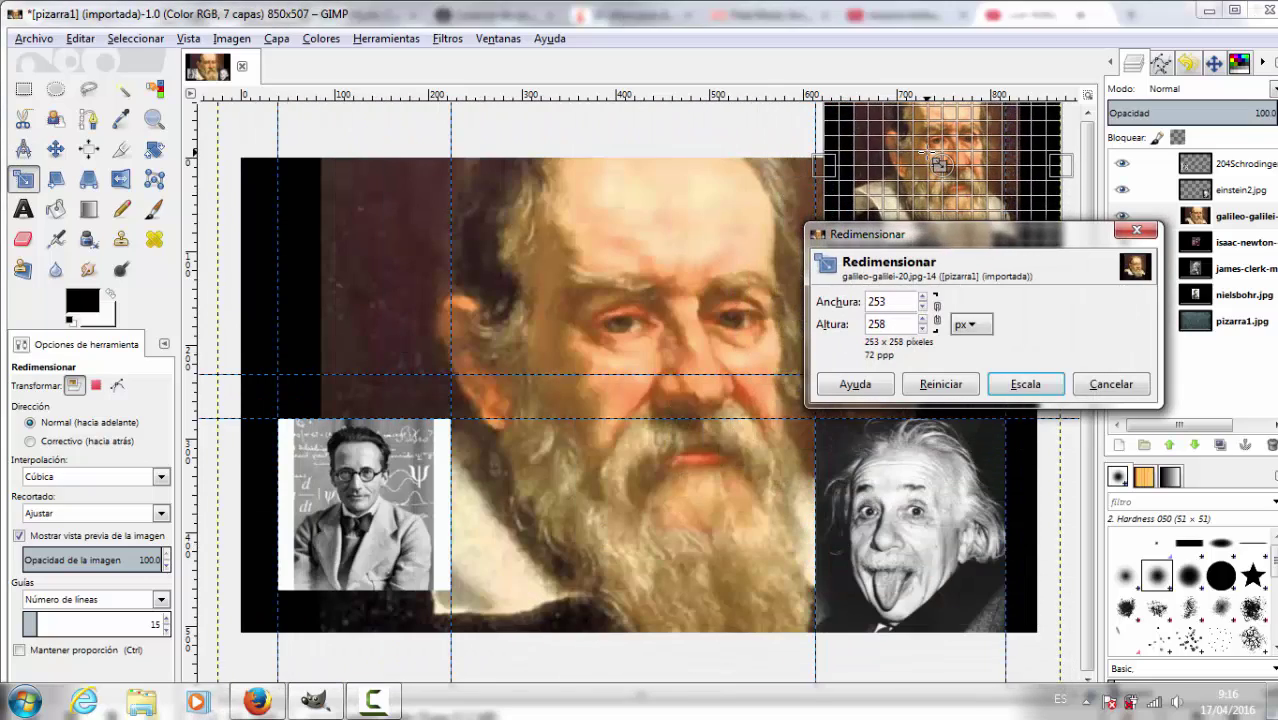
left_click(1025, 384)
mouse_move(880, 250)
left_mouse_down()
mouse_move(905, 336)
mouse_move(970, 247)
left_mouse_up()
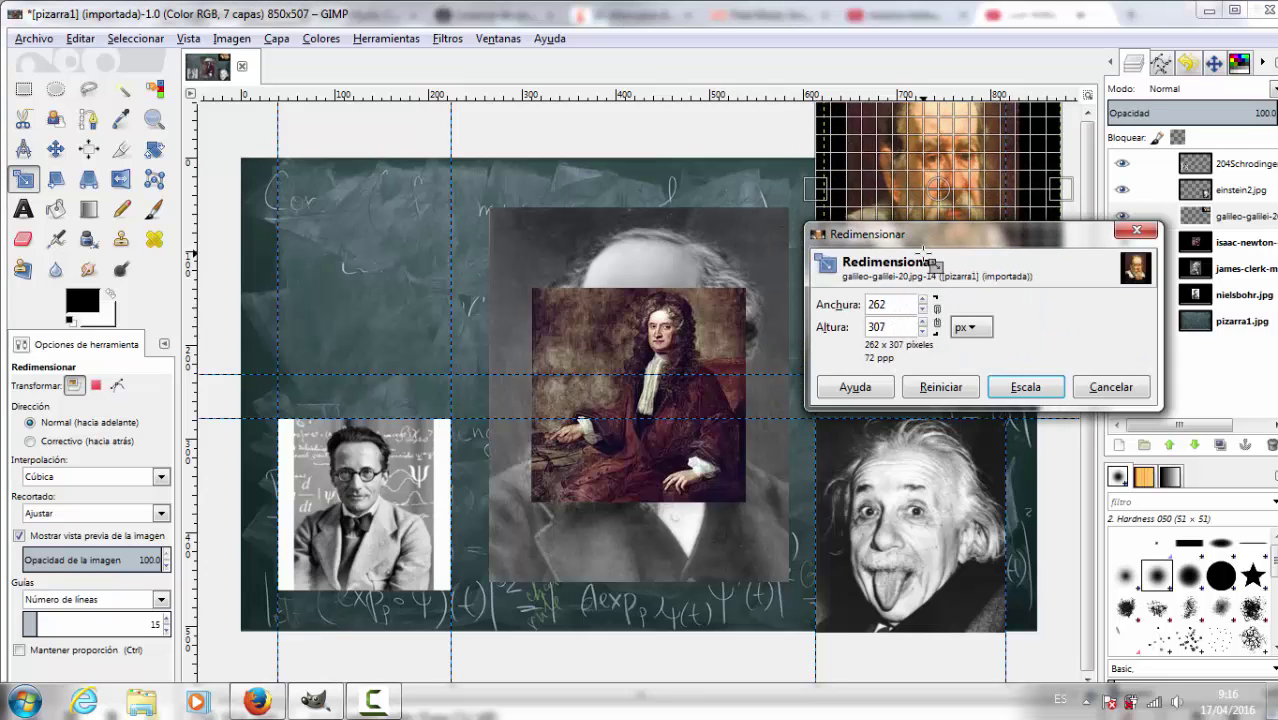
left_click(1020, 384)
- Move Galileo into the upper-right cell and resize it to 203×224 pixels
left_click(55, 148)
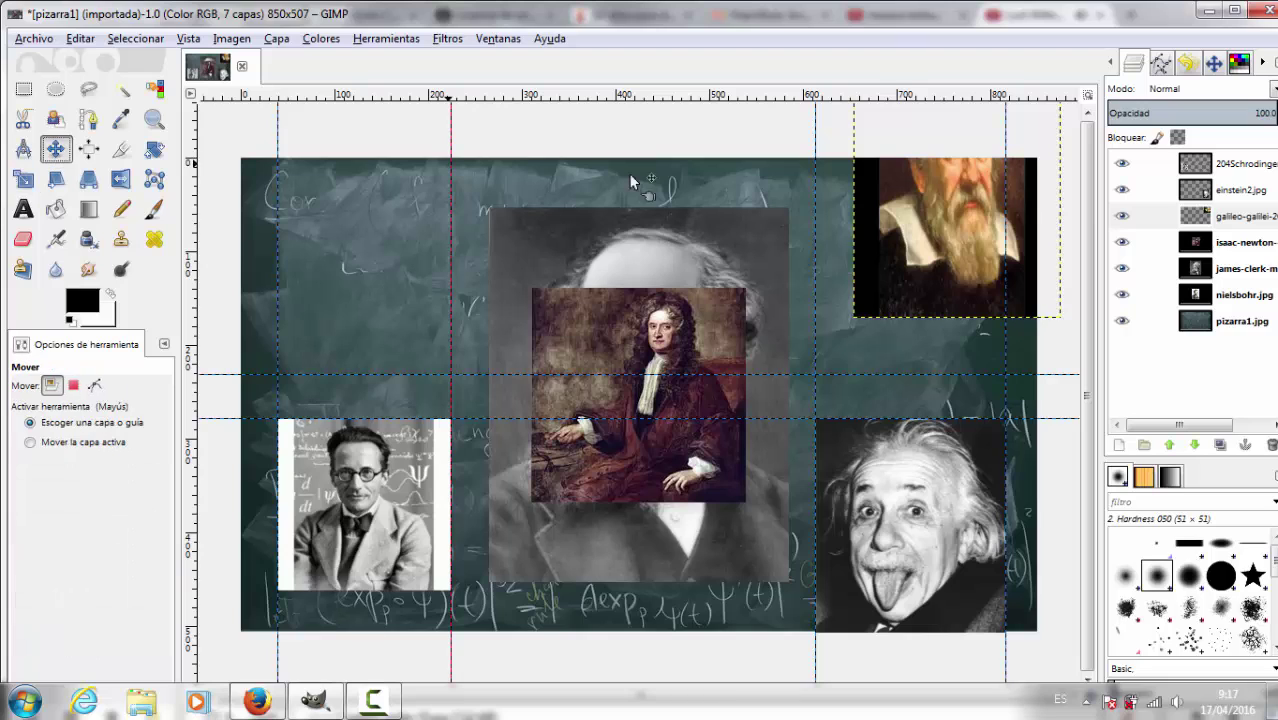
left_click_drag(953, 240, 901, 350)
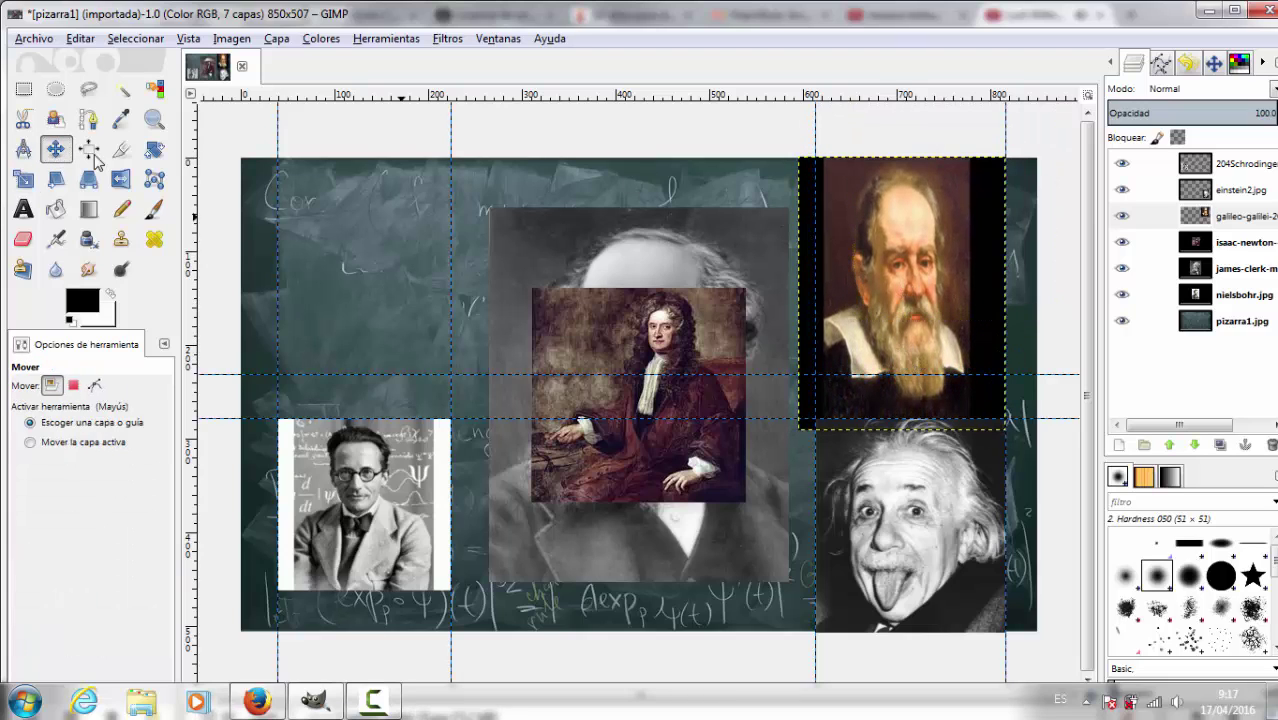
left_click(23, 178)
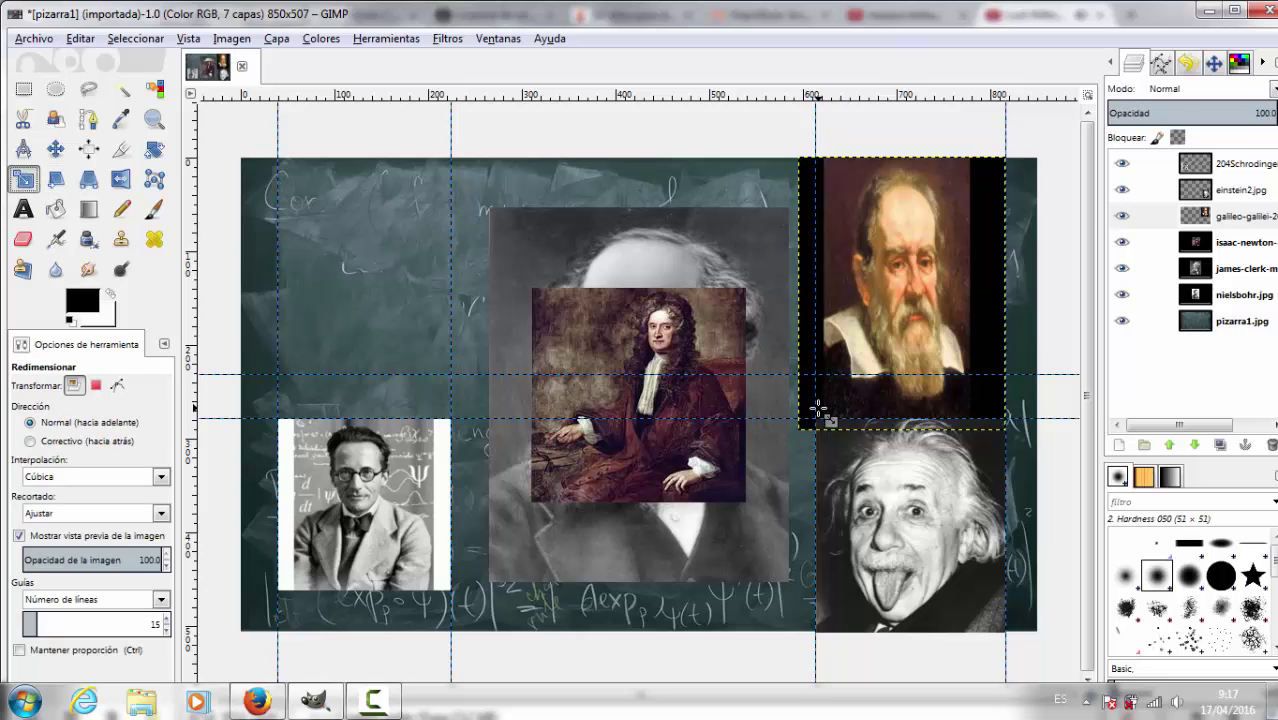
left_click_drag(818, 408, 806, 345)
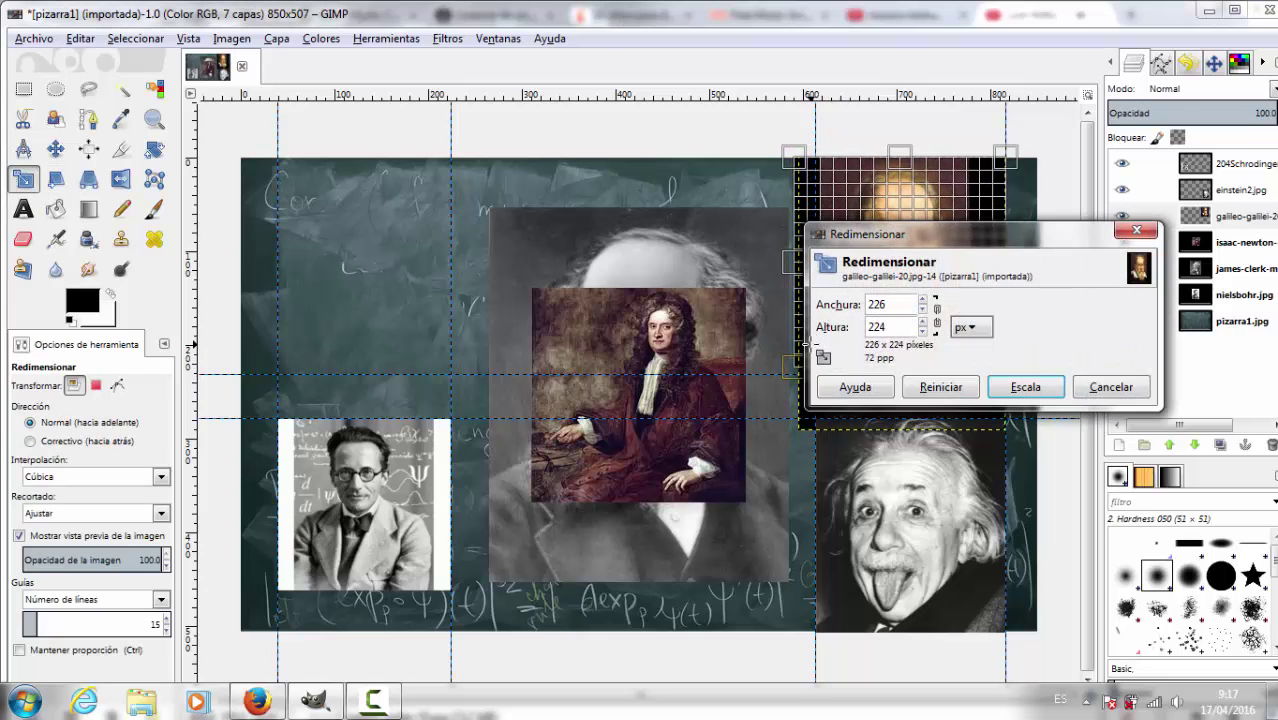
left_click_drag(806, 345, 830, 347)
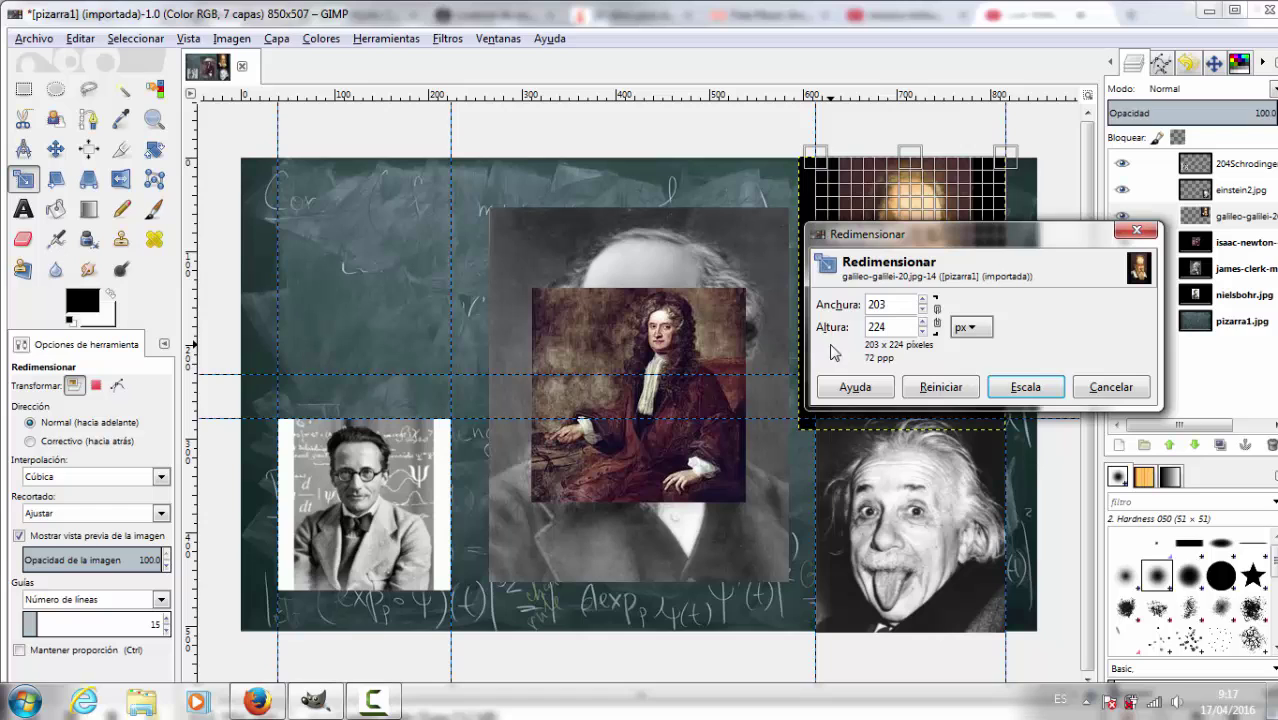
left_click(1017, 387)
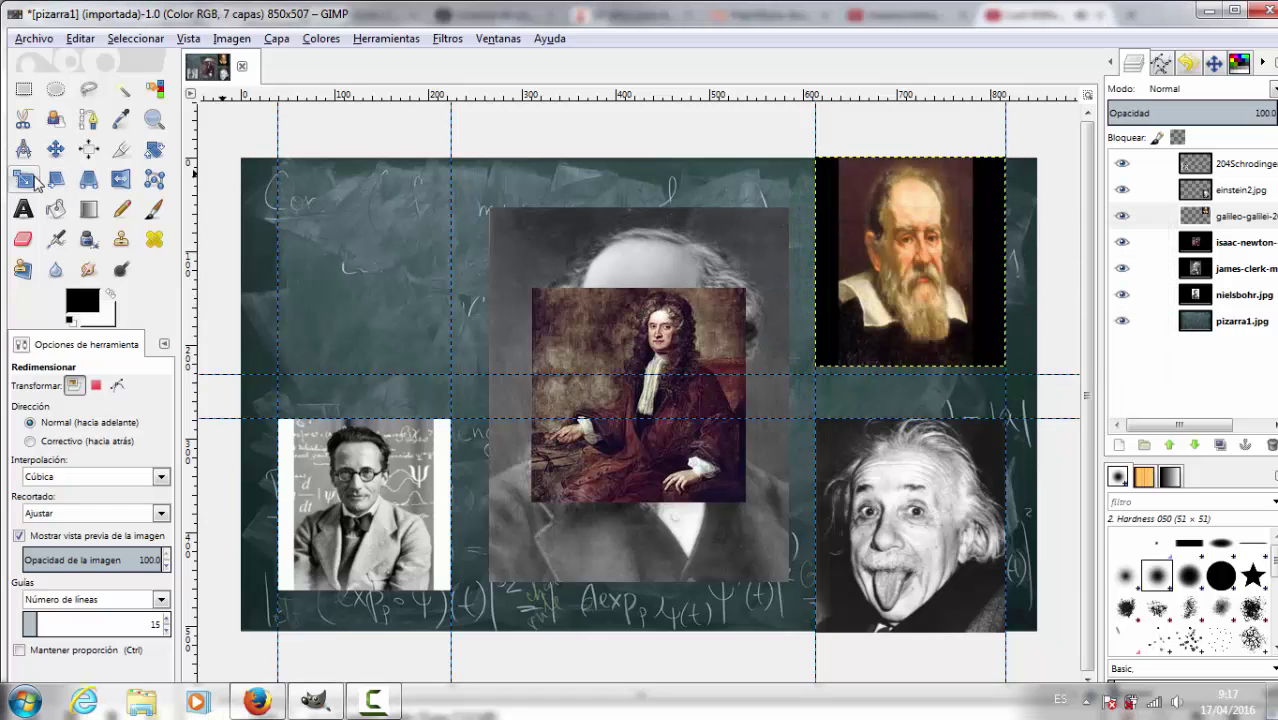
left_click(1218, 243)
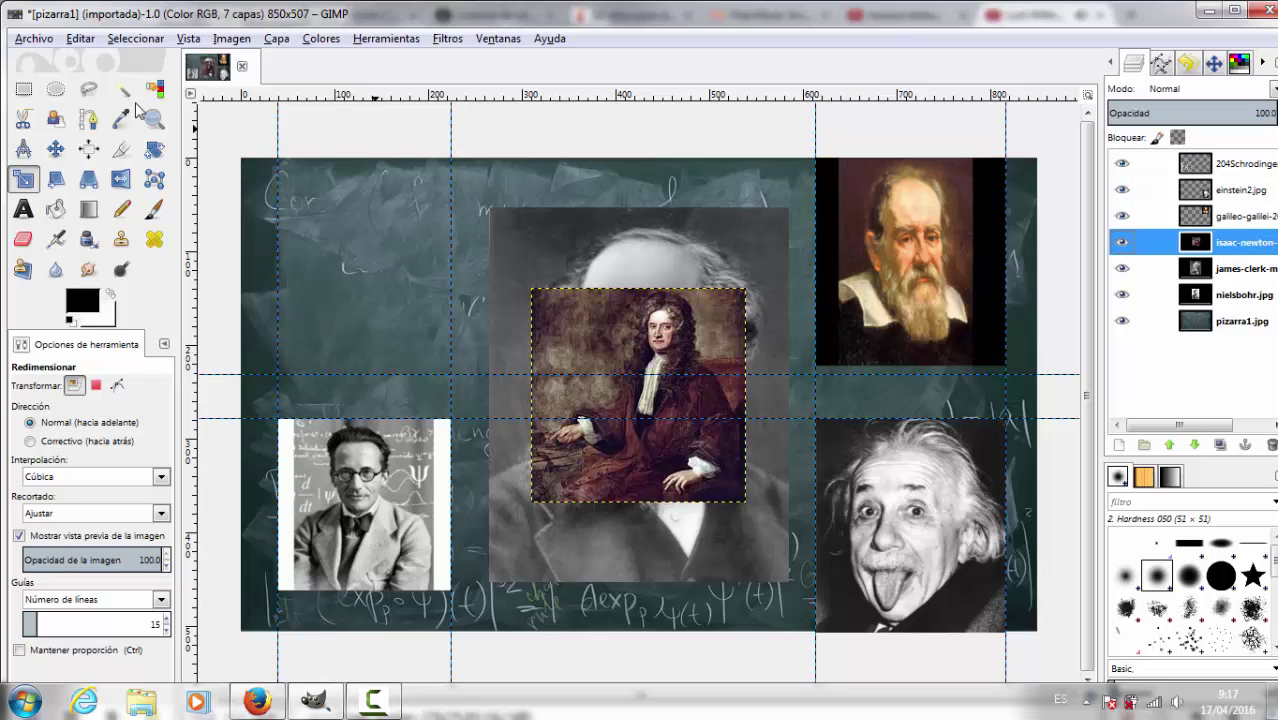
- Move Newton's portrait into the top-left cell and scale it to 185×184 pixels
left_click(55, 149)
left_click_drag(650, 352, 395, 226)
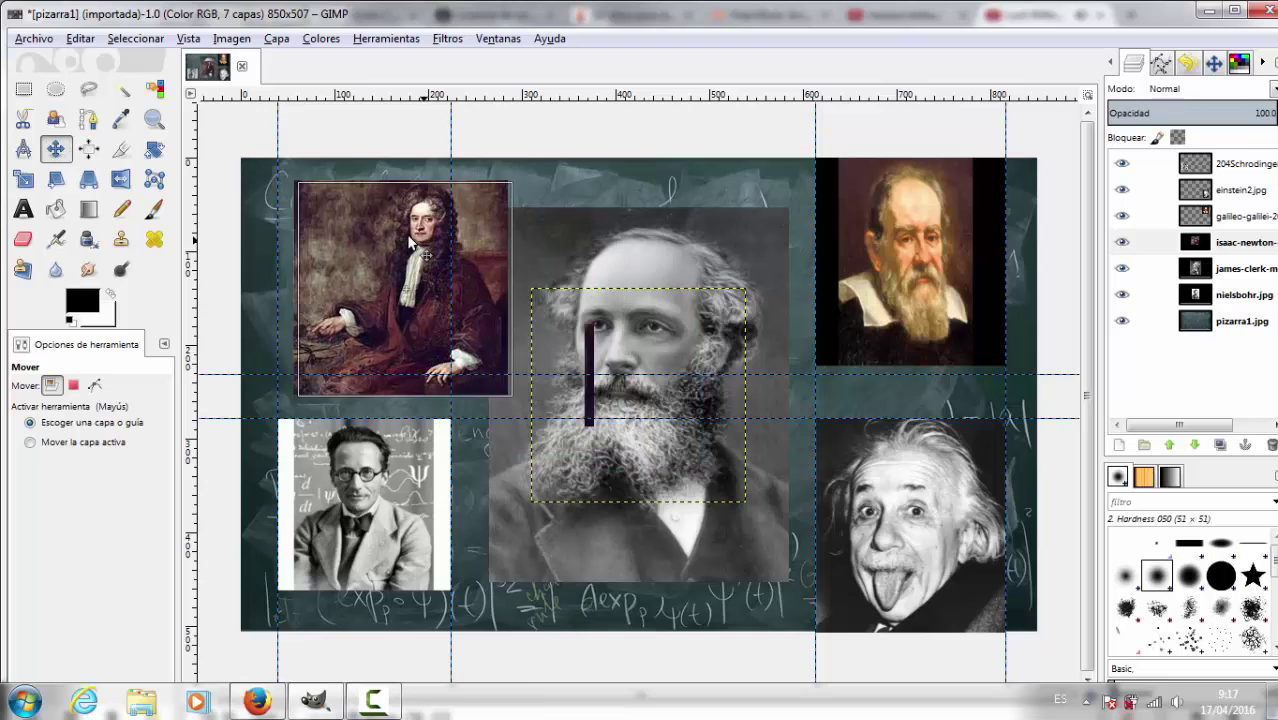
left_click(22, 178)
left_click(470, 357)
left_click_drag(470, 357, 455, 333)
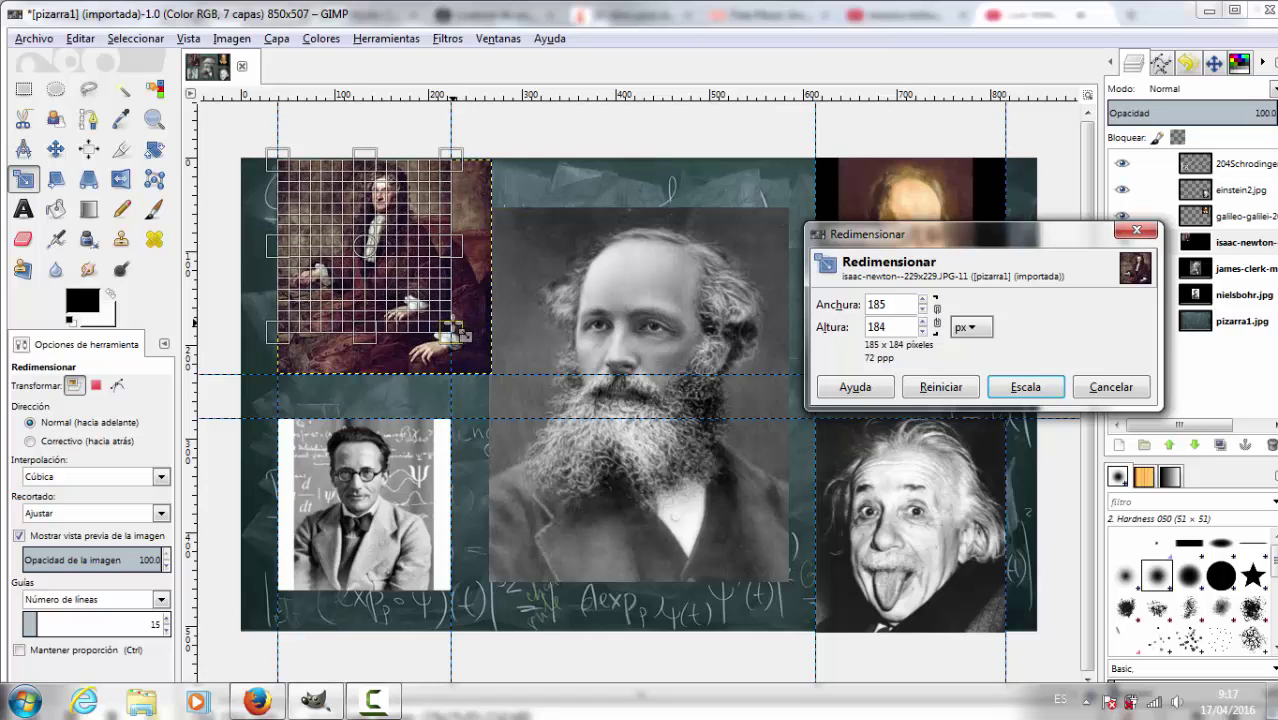
left_click(1025, 387)
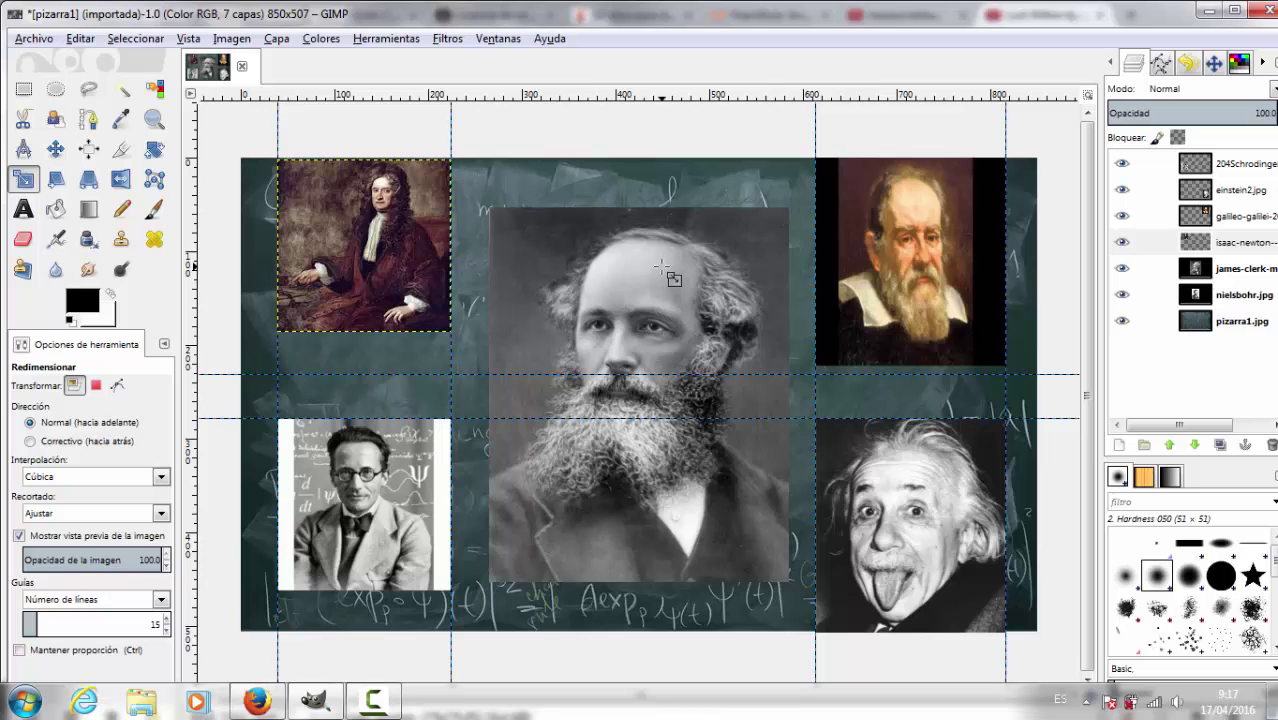
left_click(55, 148)
- Move Einstein to the board centre and shrink Maxwell's portrait to about 220×225 pixels
left_click_drag(897, 510, 625, 320)
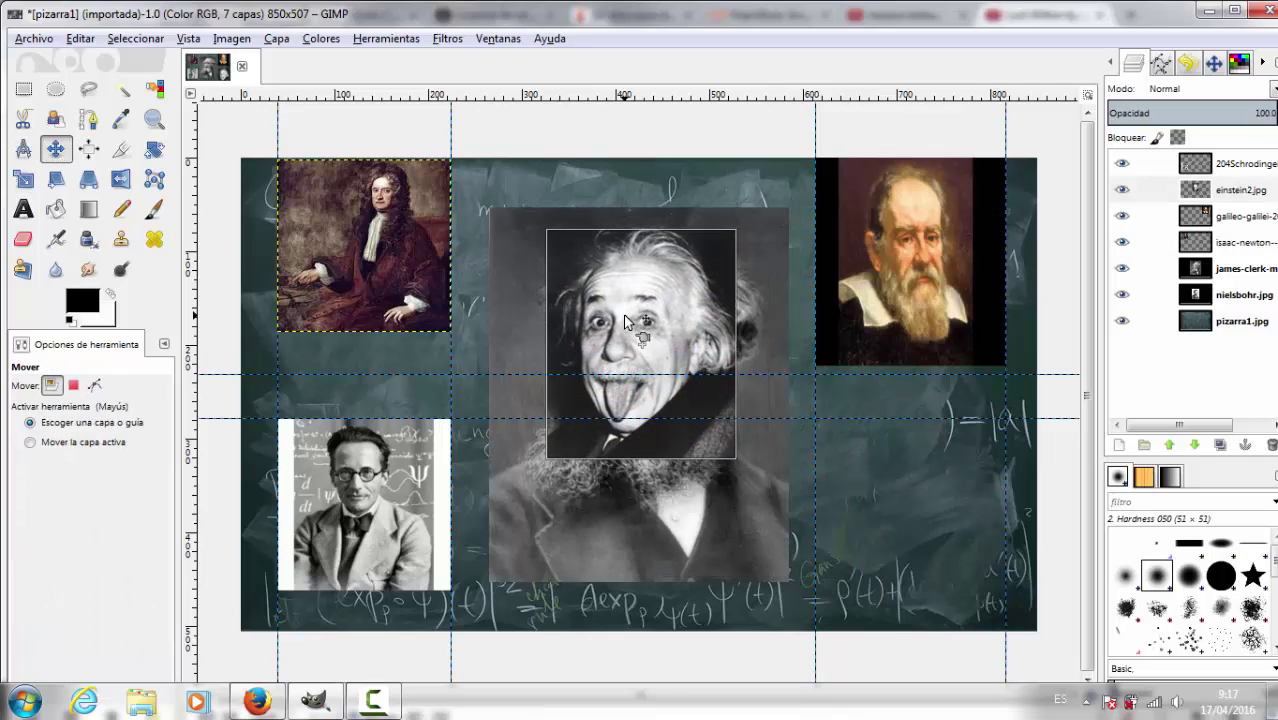
left_click(1235, 269)
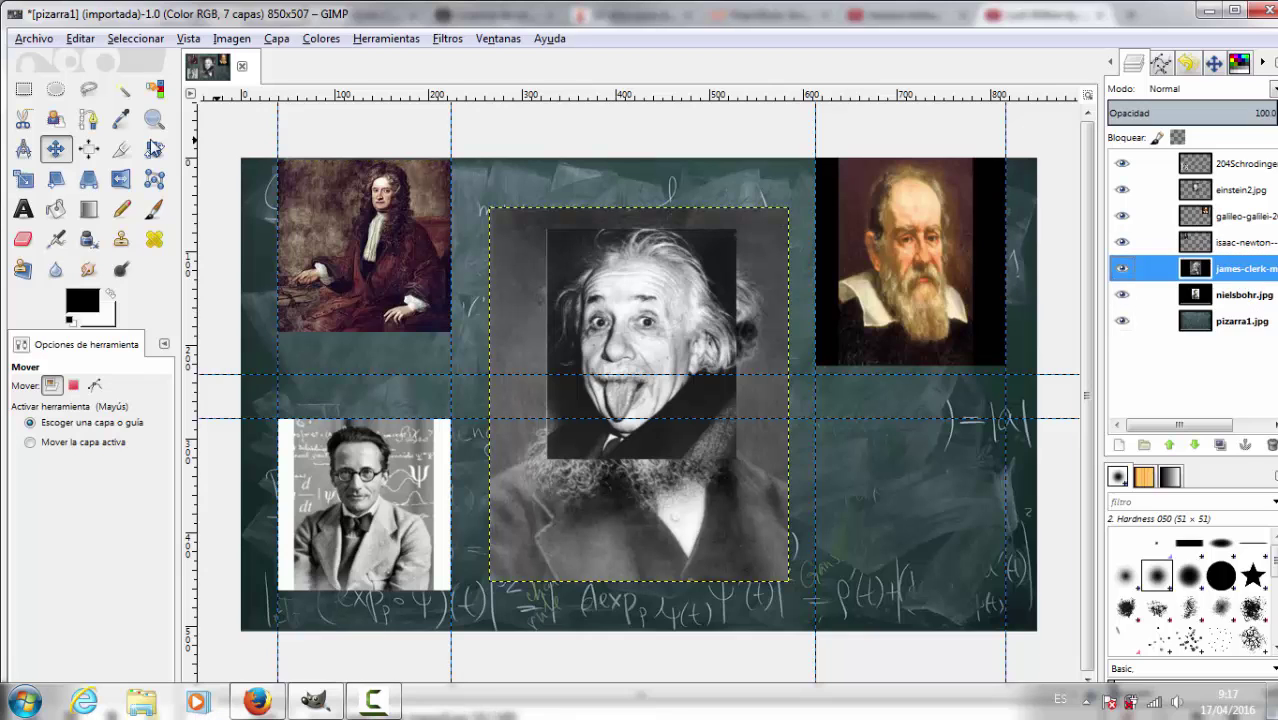
left_click(23, 179)
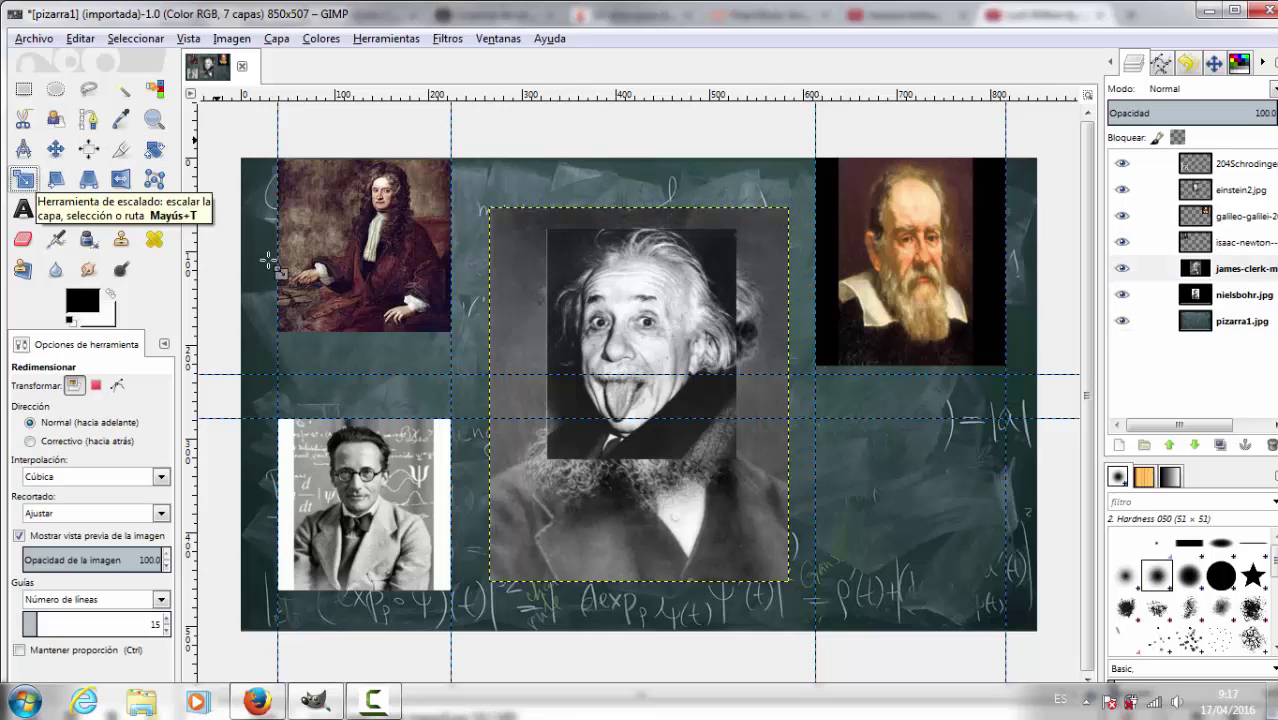
left_click(724, 470)
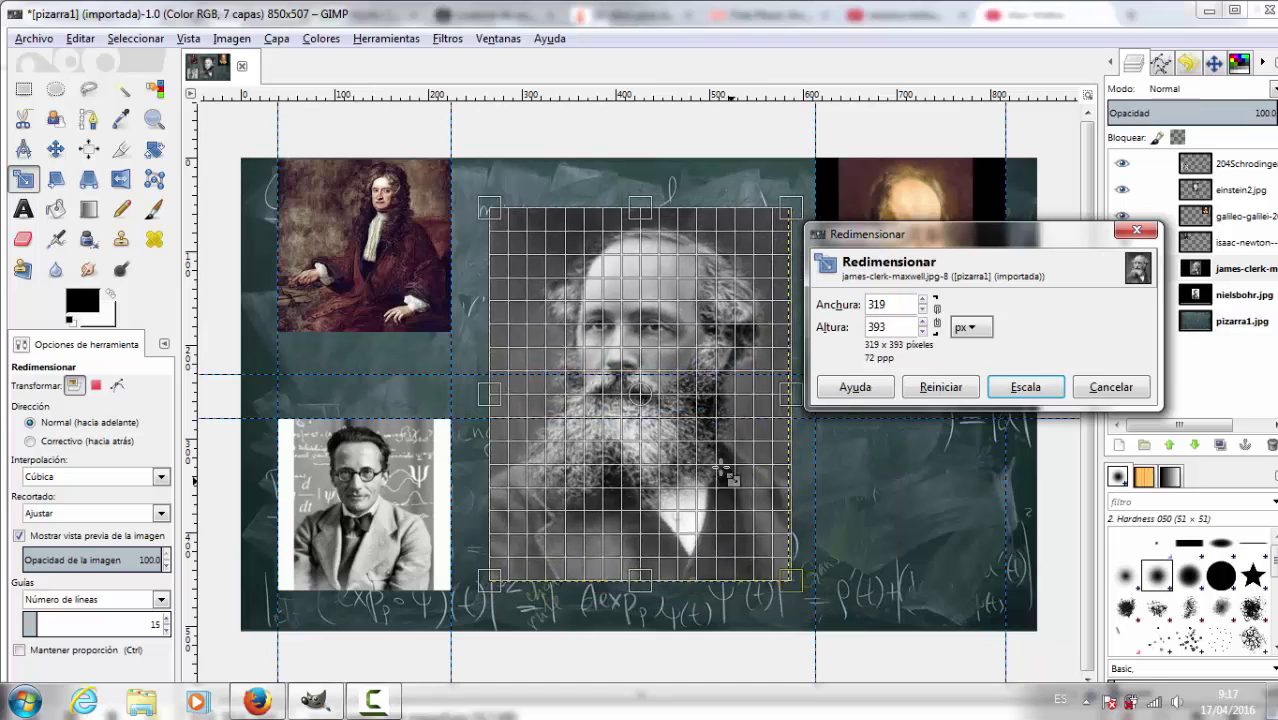
left_click_drag(724, 470, 638, 322)
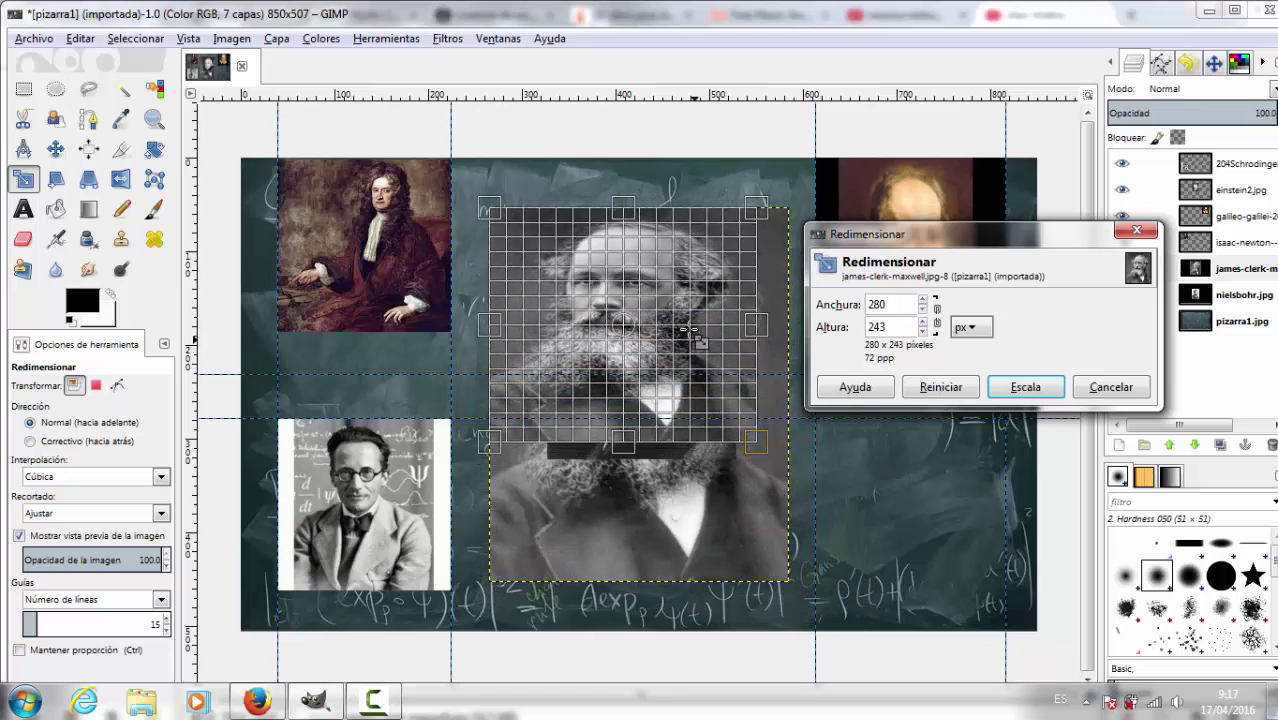
left_click(1060, 395)
- Move Einstein aside, place Maxwell in the bottom-right slot, and resize it to 219×217
left_click(55, 149)
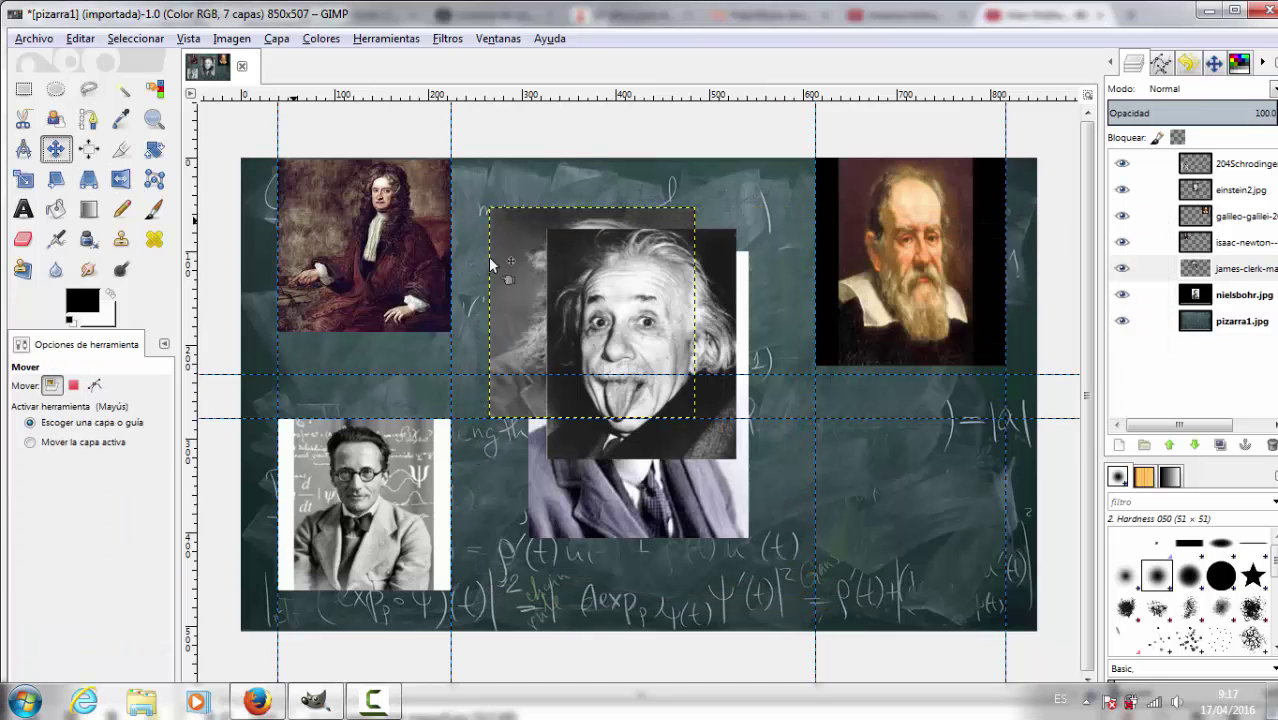
mouse_move(566, 298)
left_mouse_down()
mouse_move(770, 468)
mouse_move(526, 443)
left_mouse_up()
mouse_move(555, 282)
left_mouse_down()
mouse_move(866, 466)
mouse_move(882, 494)
left_mouse_up()
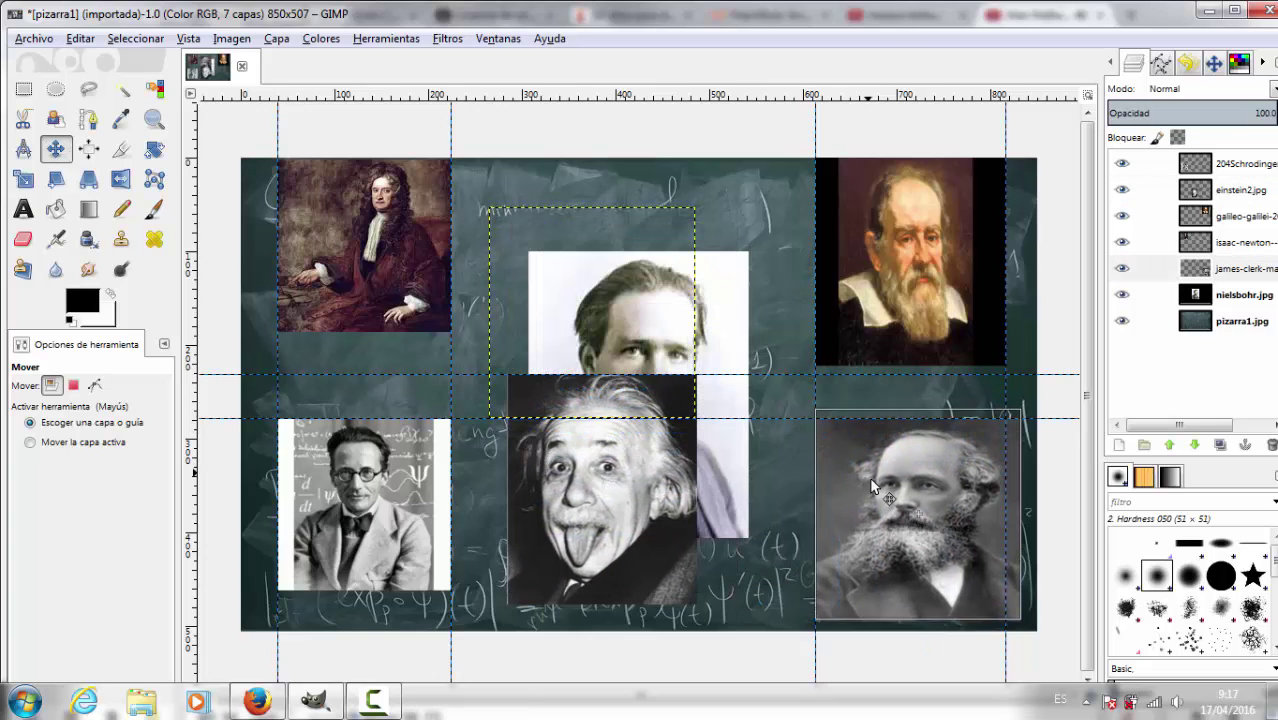
left_click(25, 180)
left_click(1000, 583)
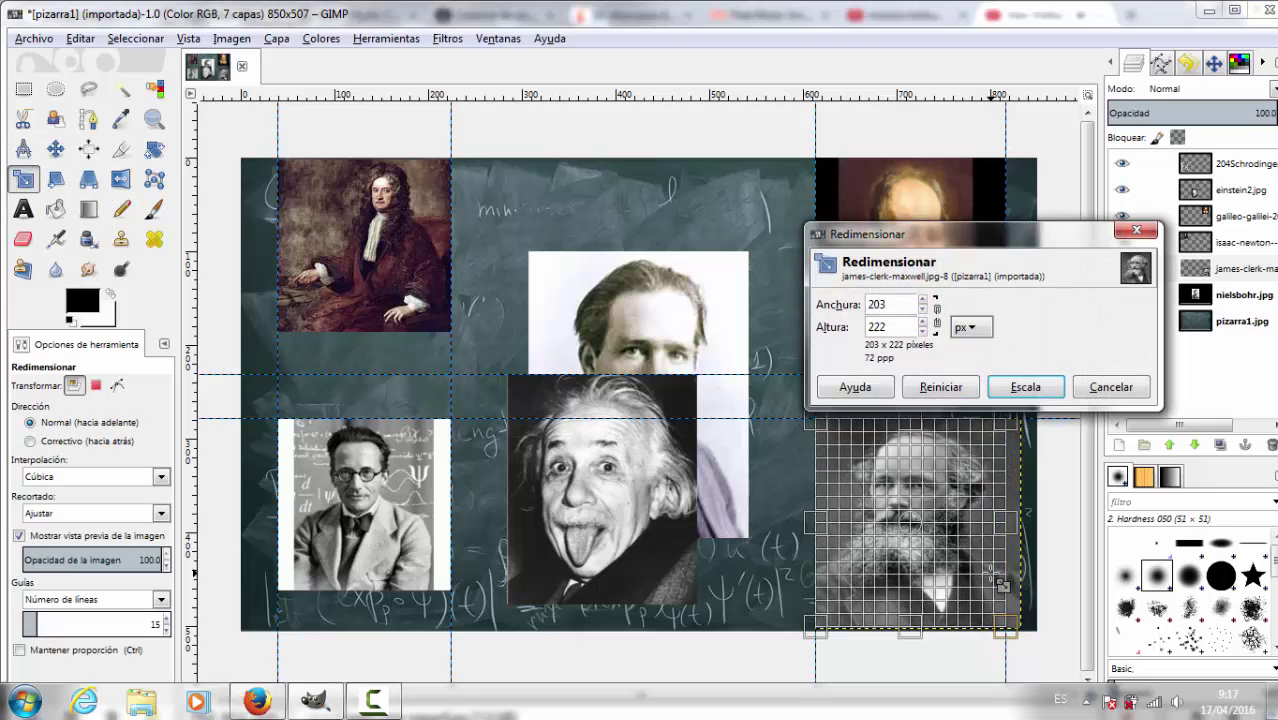
left_click_drag(997, 579, 1004, 571)
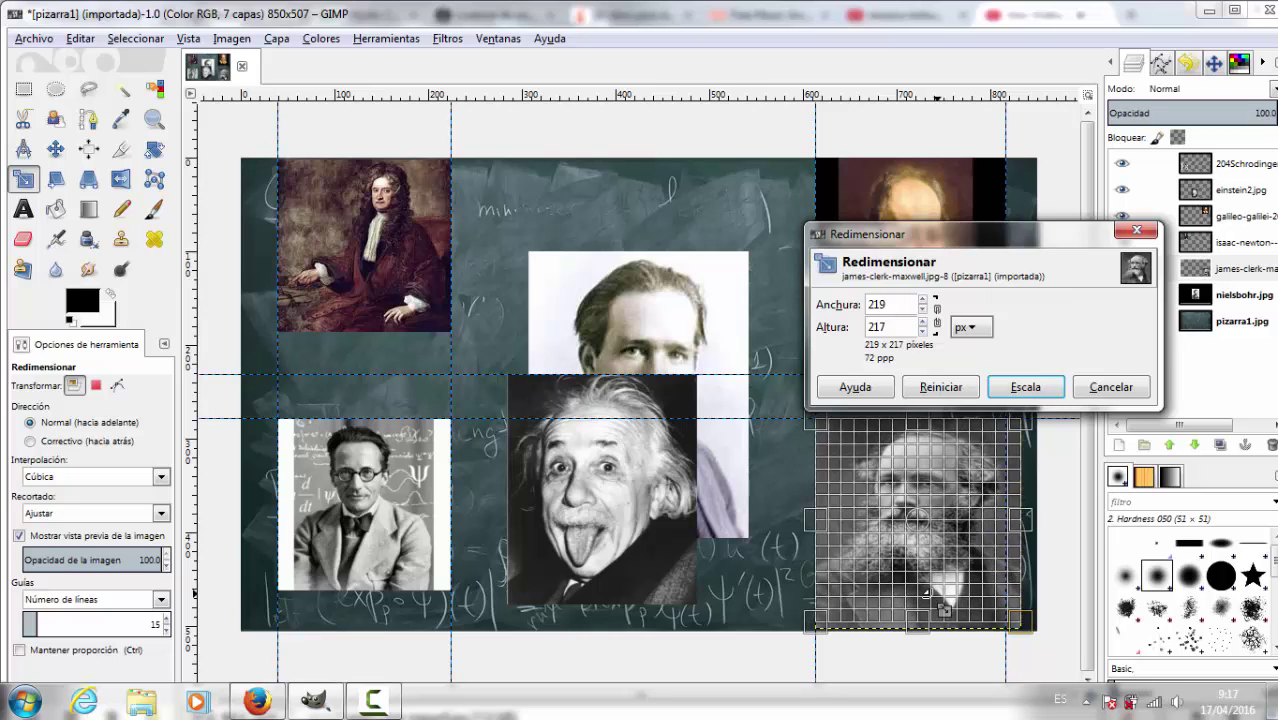
left_click(1022, 386)
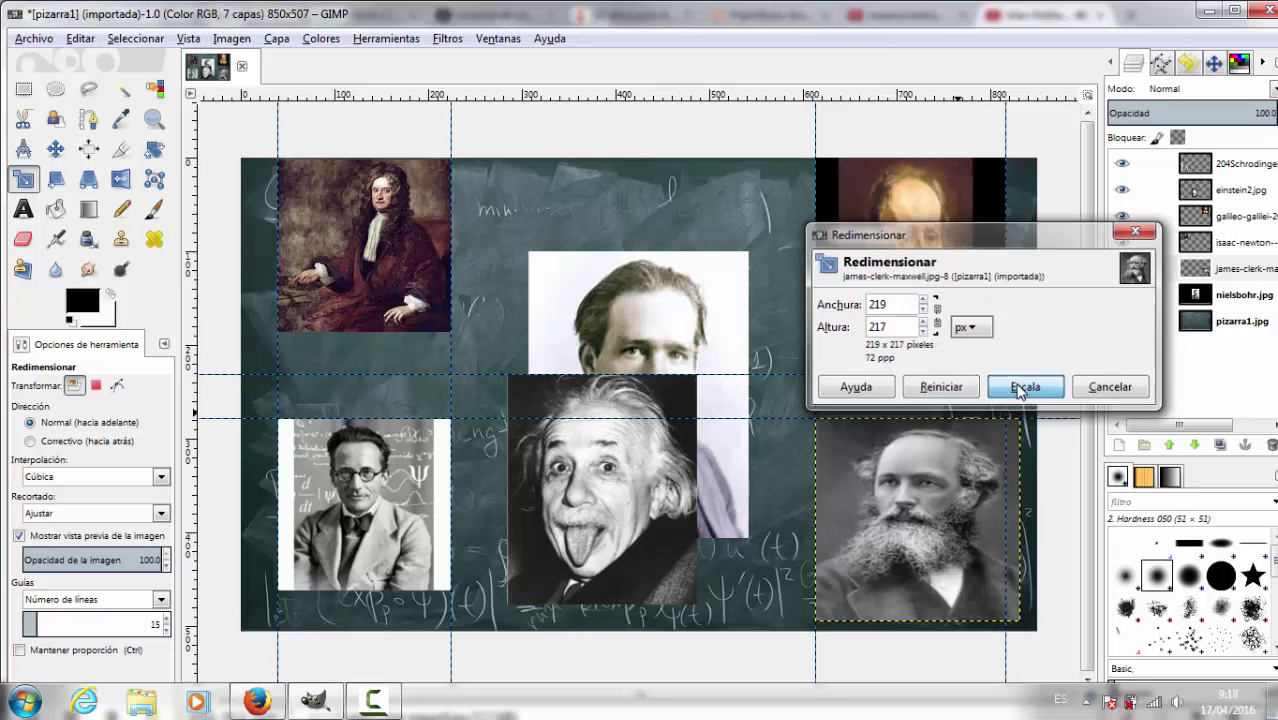
- Stretch Maxwell's portrait taller to 219×249 pixels
left_click(927, 612)
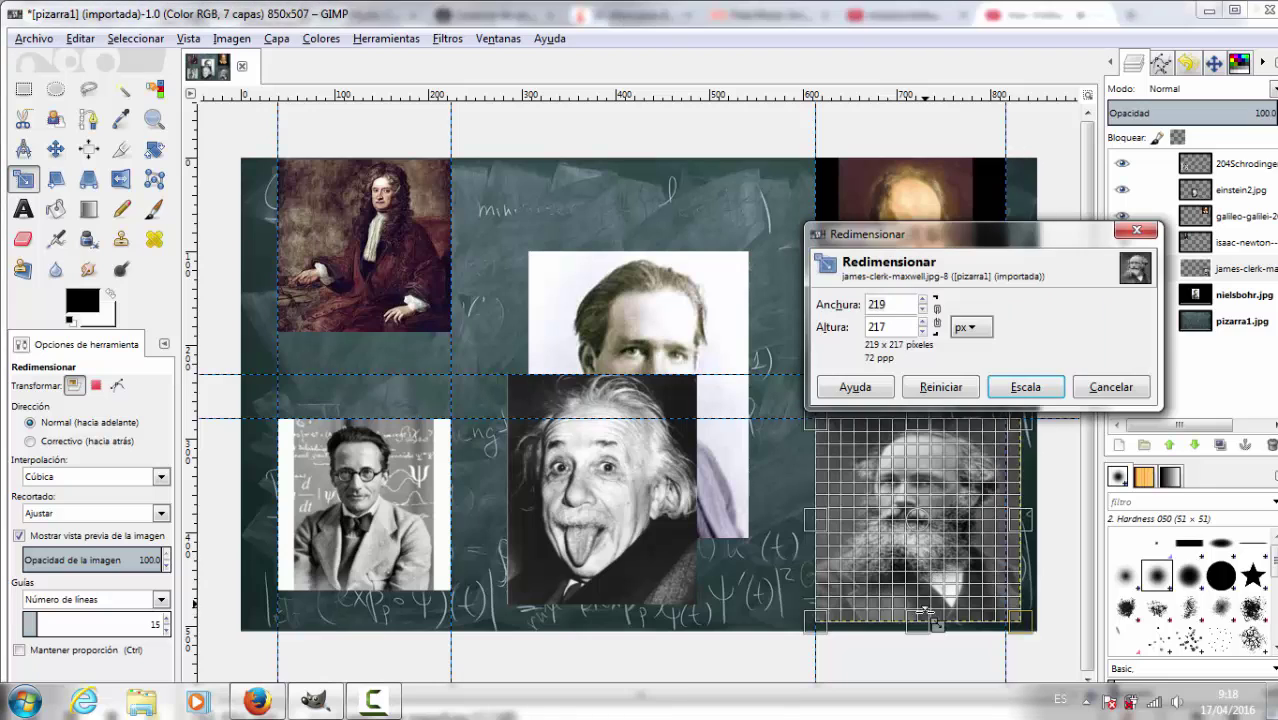
left_click_drag(927, 620, 927, 651)
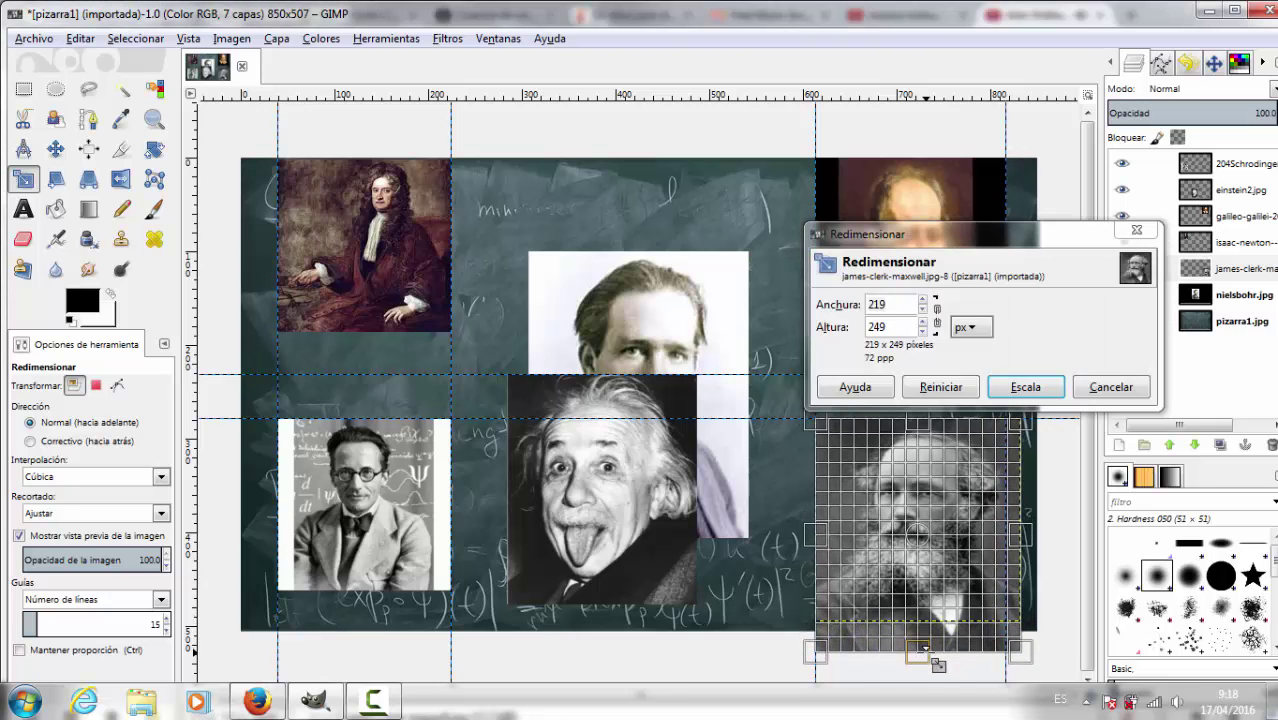
left_click(1025, 386)
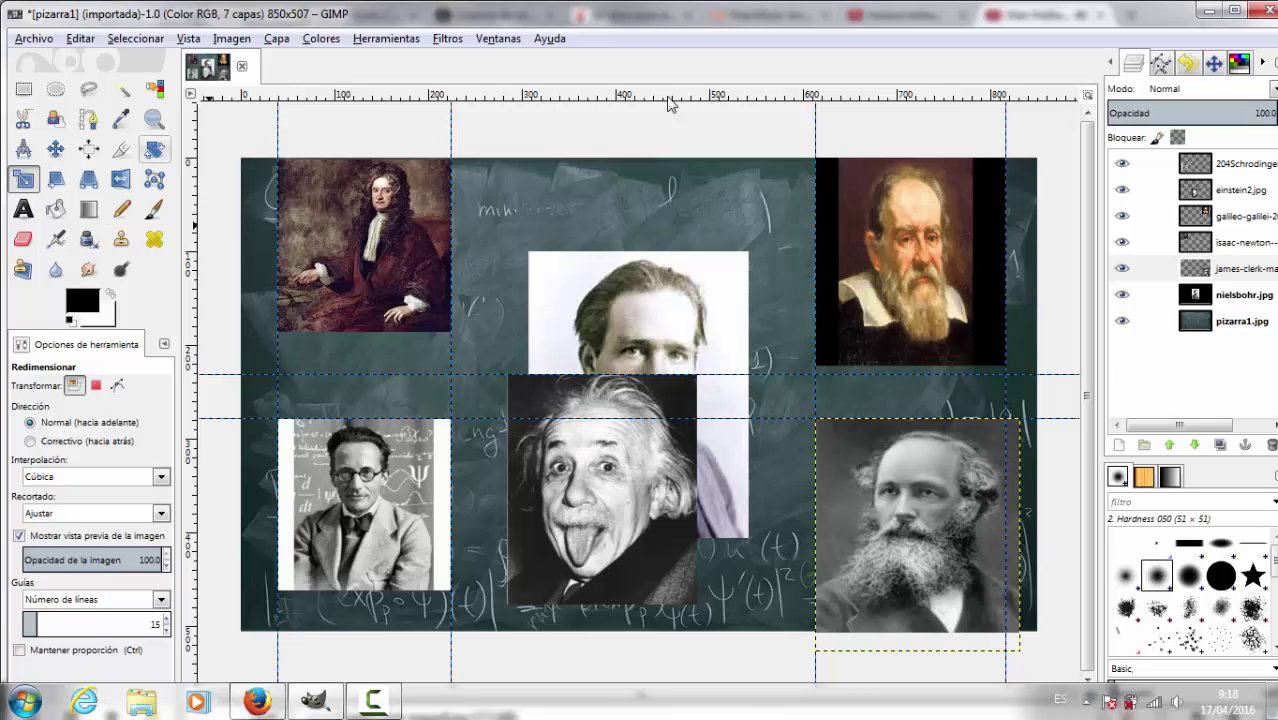
- Move Bohr's portrait up into the top row and shrink it to fit the top-centre slot
left_click(1244, 297)
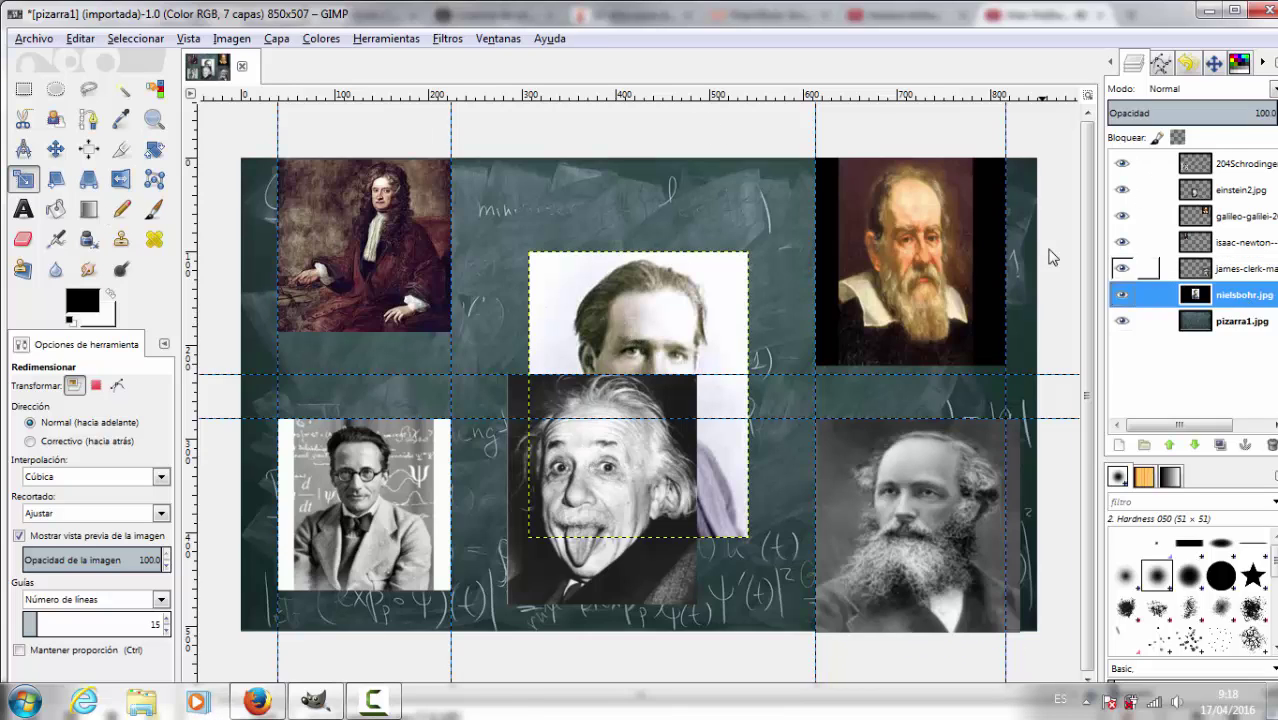
left_click(57, 149)
left_click_drag(612, 323, 609, 233)
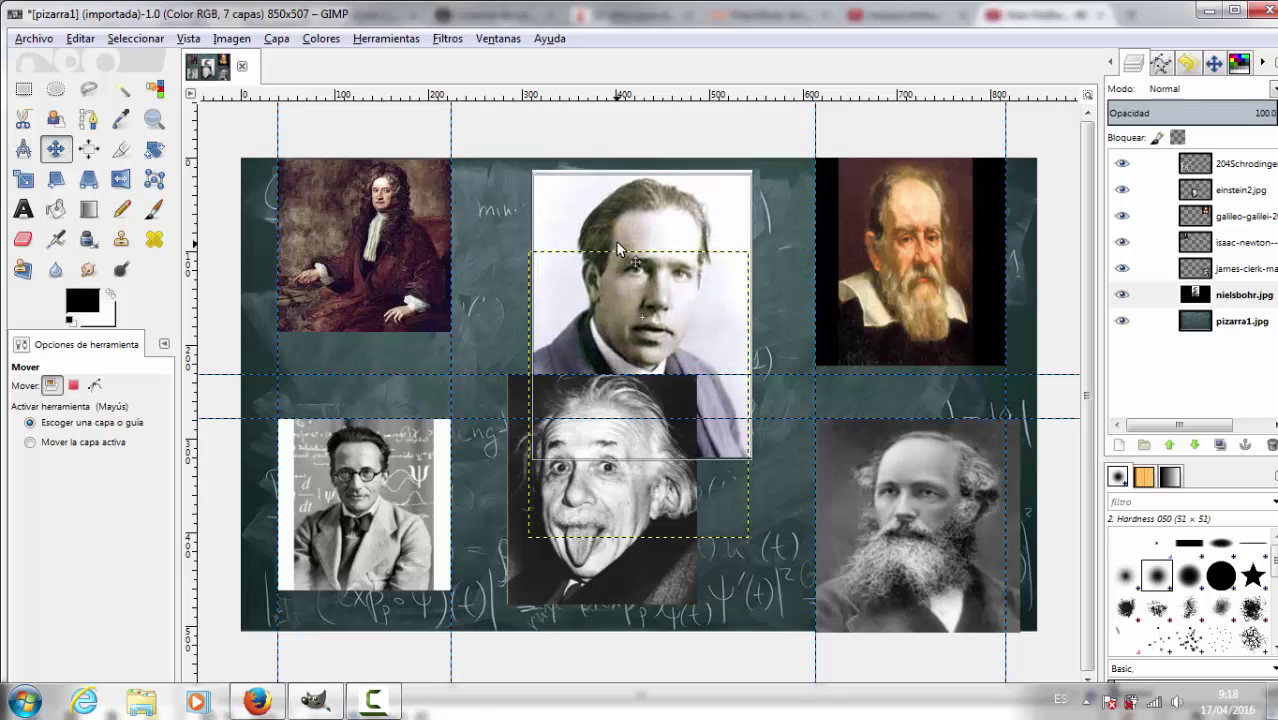
left_click(24, 179)
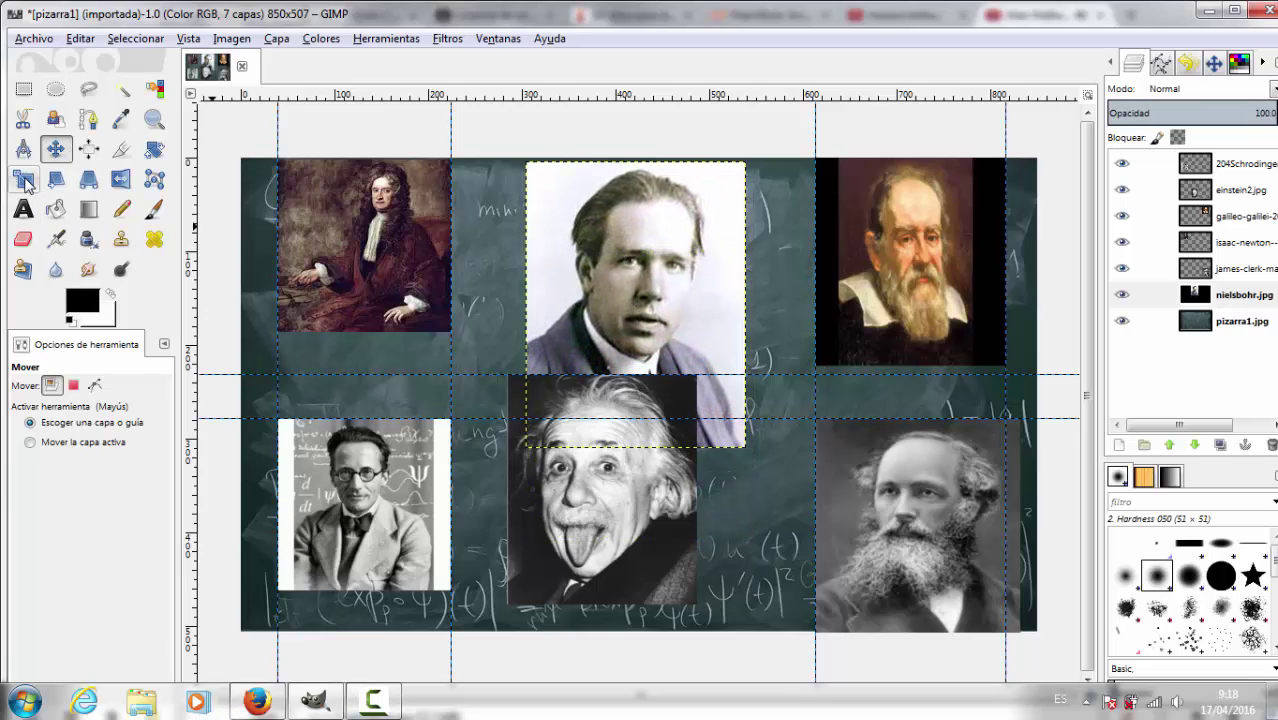
left_click_drag(720, 437, 689, 373)
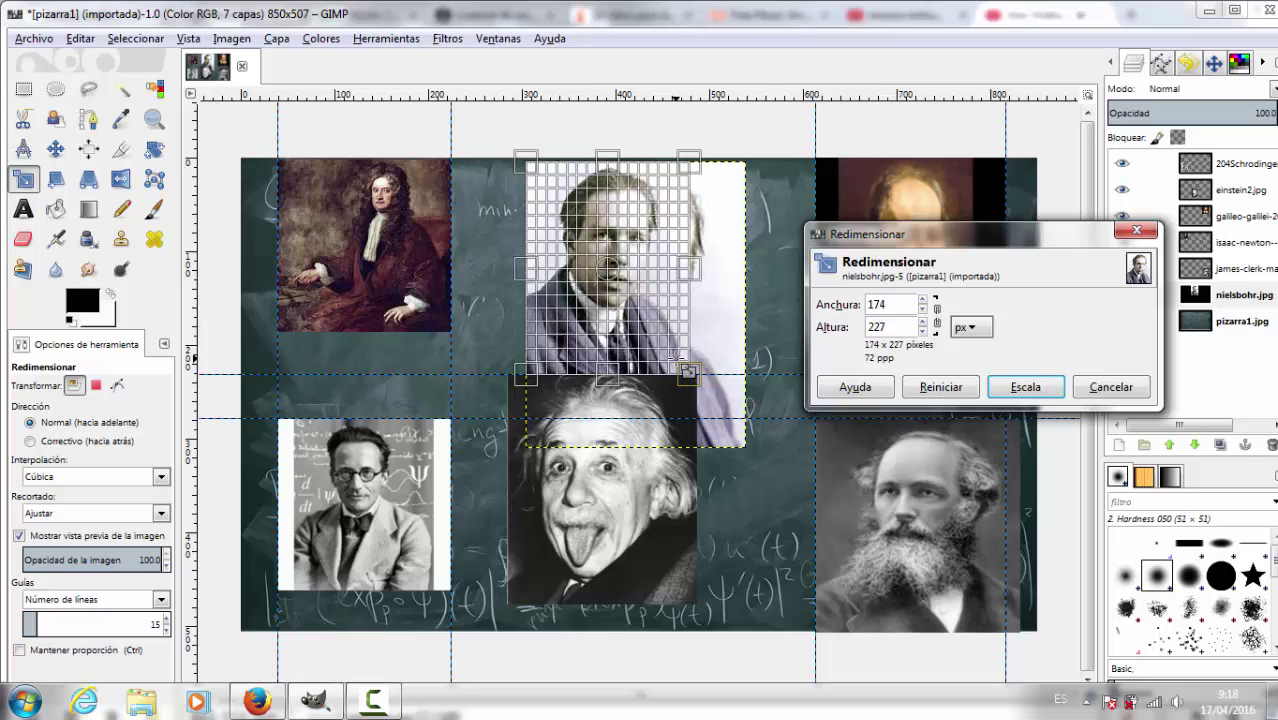
left_click(1025, 388)
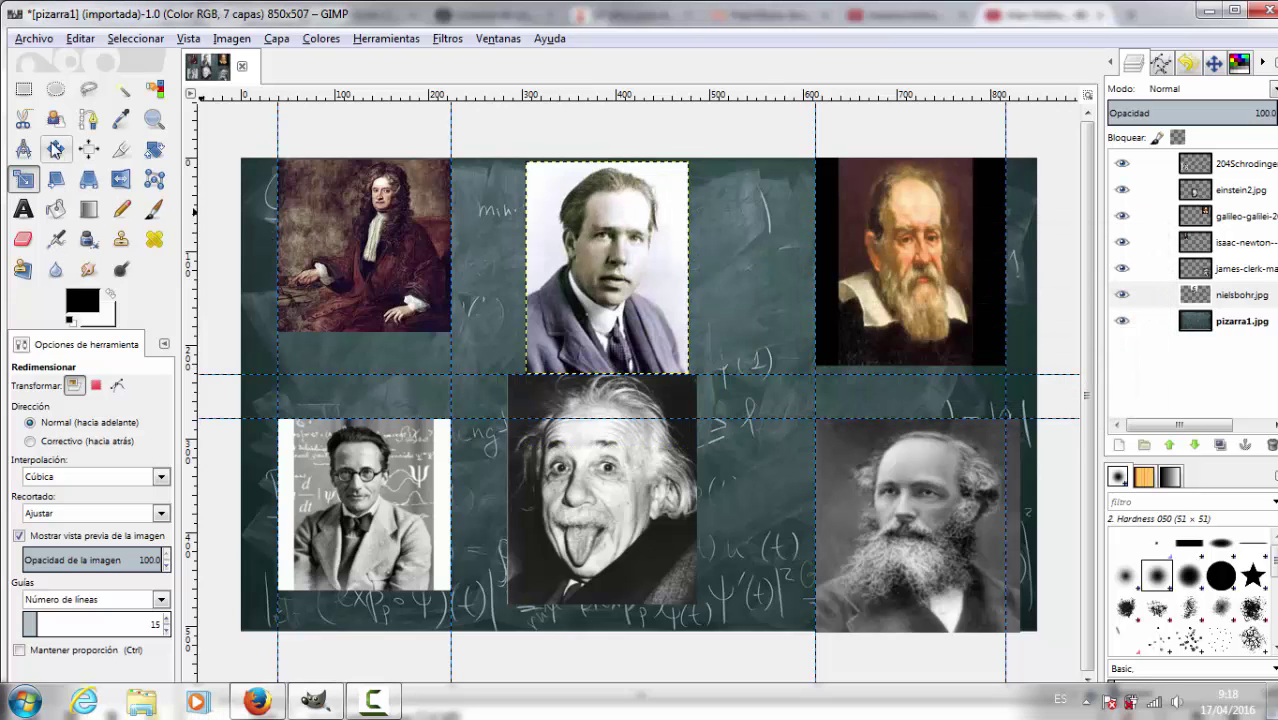
- Nudge Bohr right, resize it to exactly 175×227 px, and move Einstein into the bottom-centre slot
left_click(55, 149)
left_click_drag(597, 258, 611, 259)
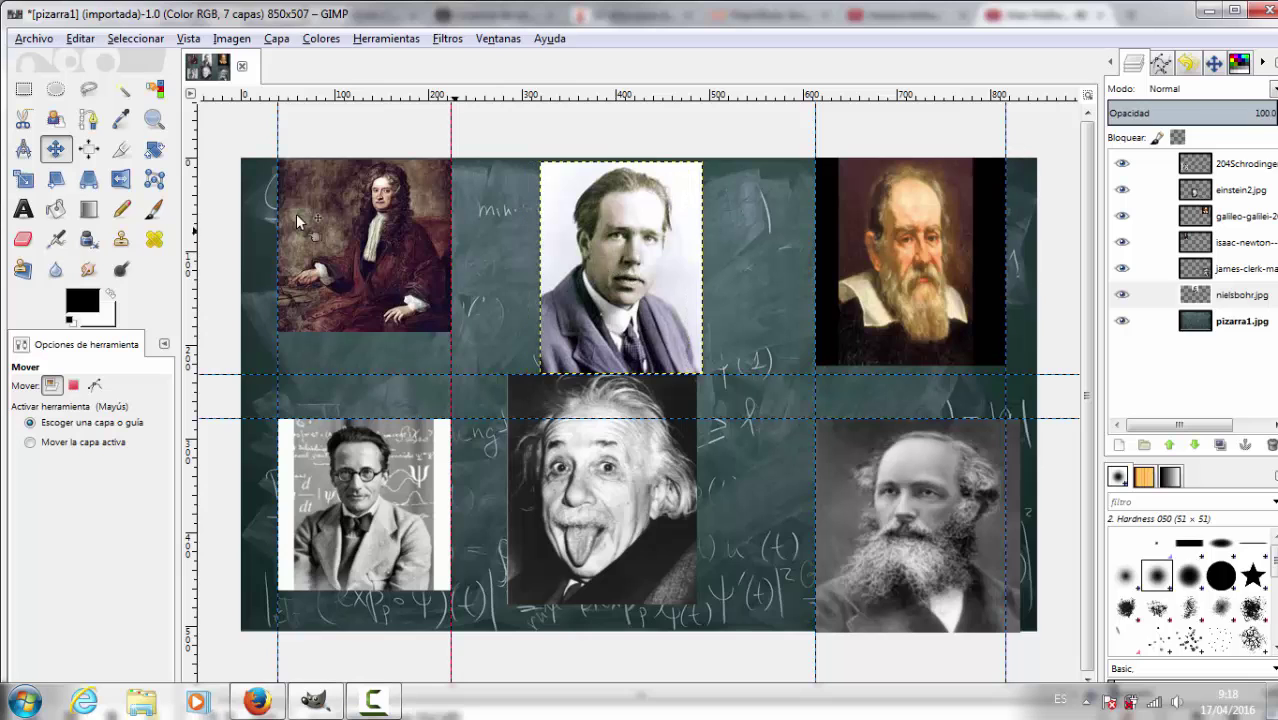
left_click(26, 180)
left_click(612, 478)
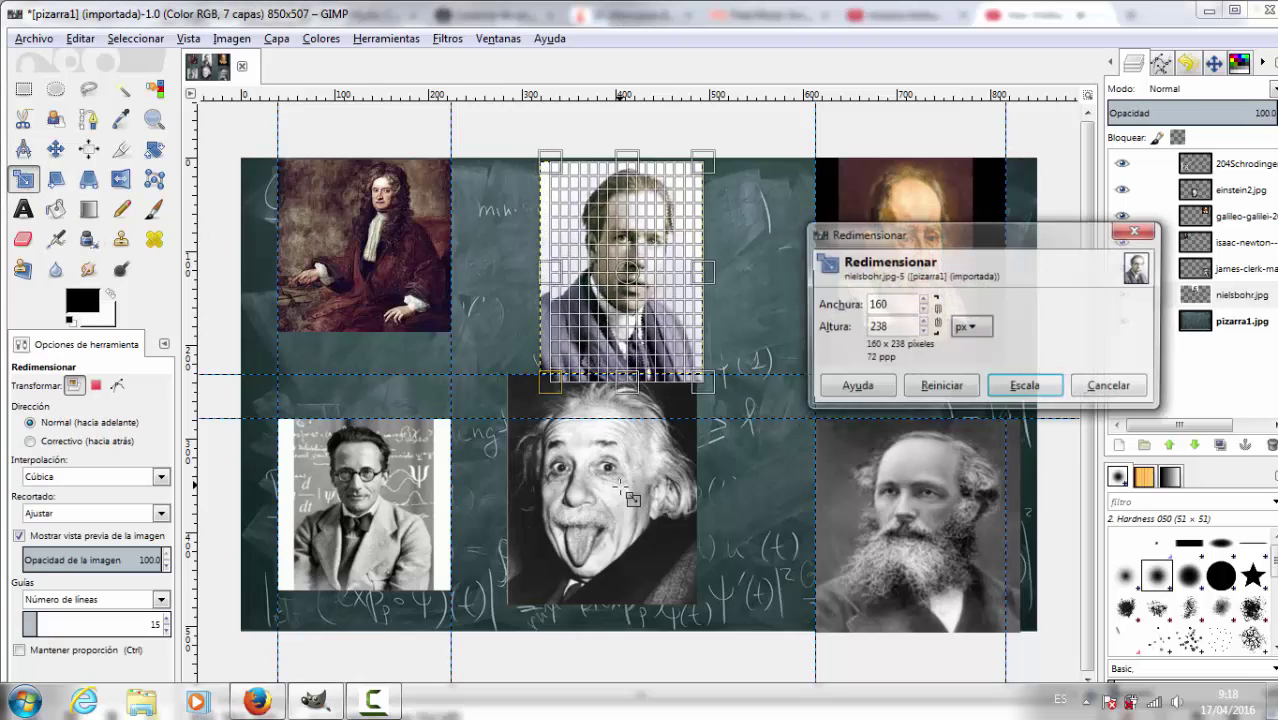
left_click_drag(612, 478, 605, 470)
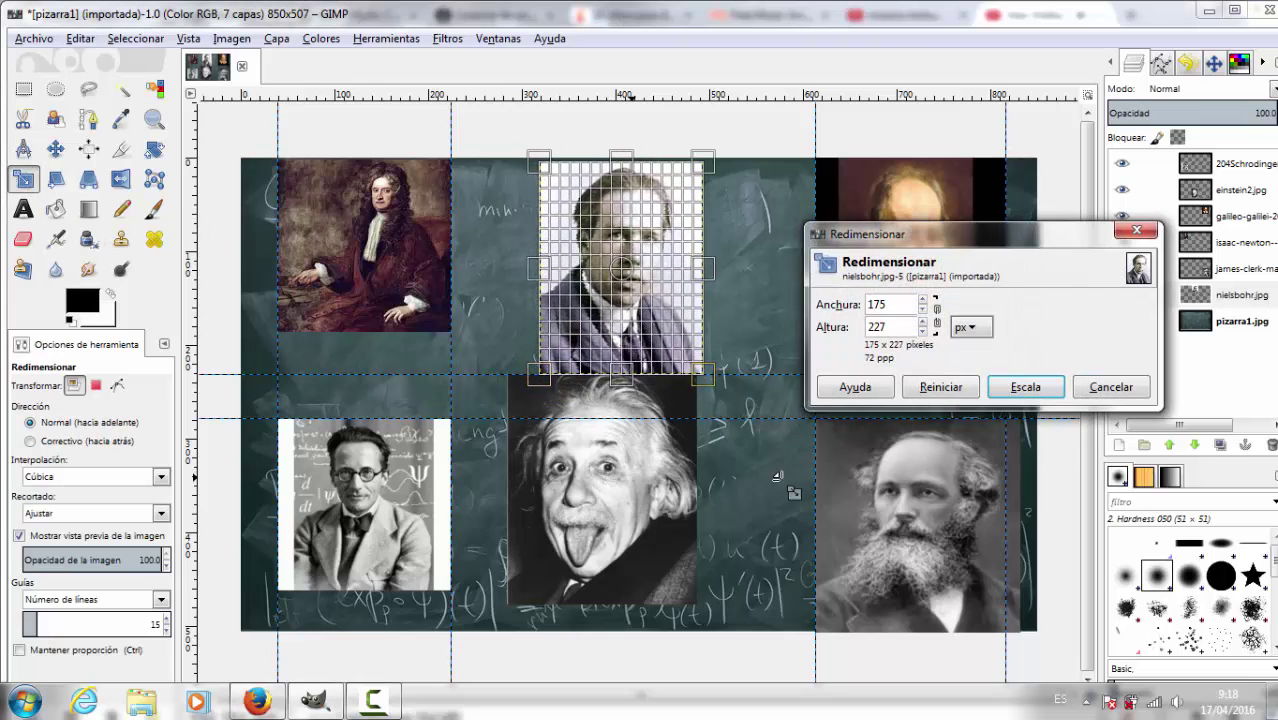
left_click(1025, 387)
left_click(55, 148)
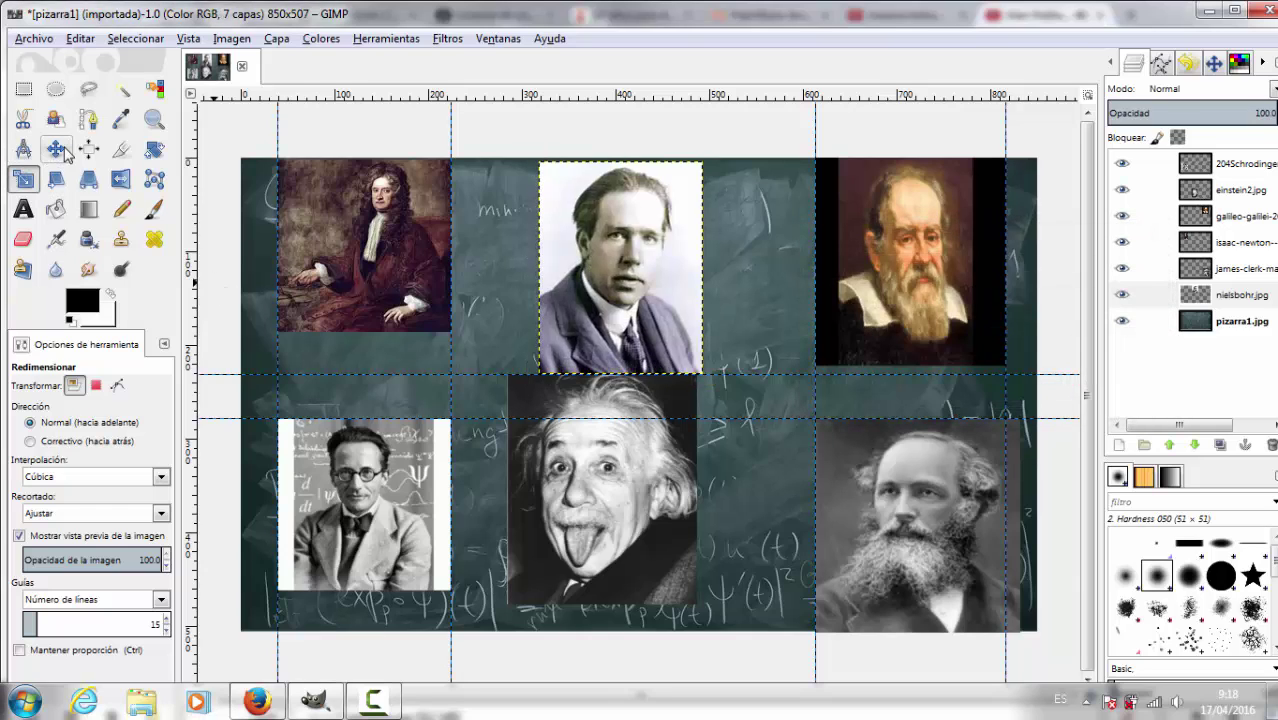
left_click_drag(619, 474, 644, 516)
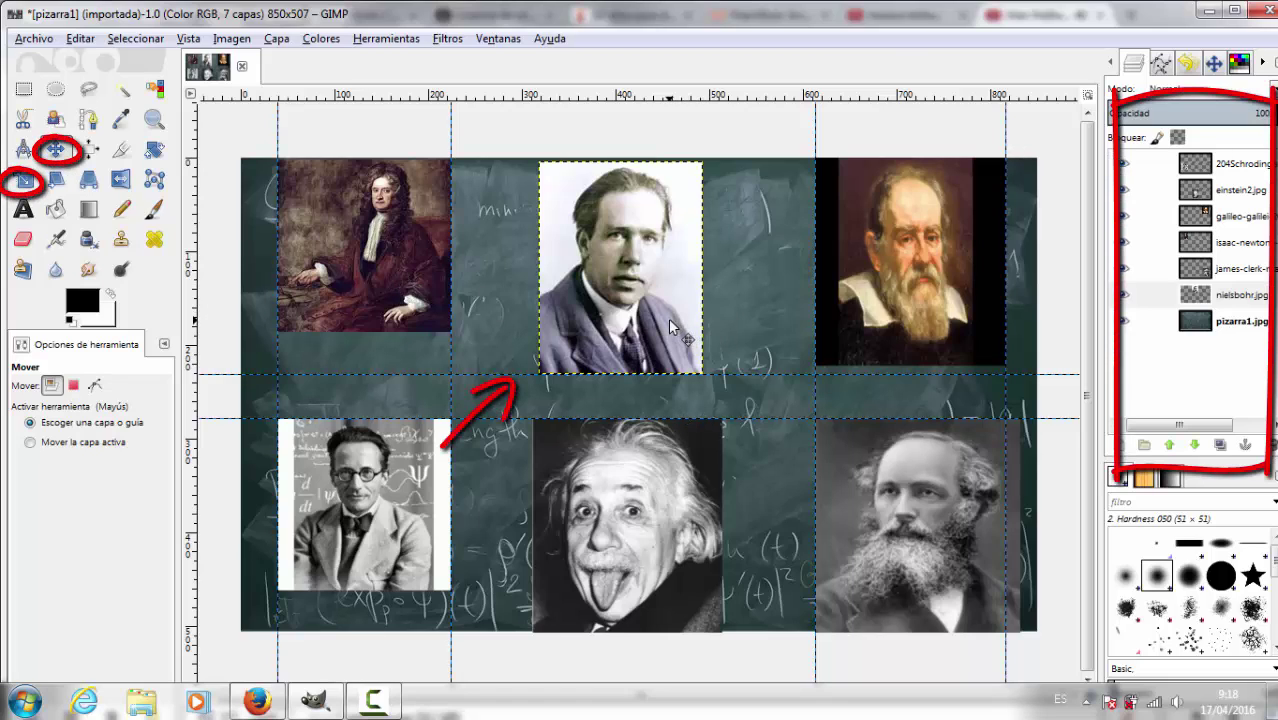
- Drag both horizontal guides and all three vertical guides off the canvas onto the rulers
left_click(120, 178)
left_click_drag(311, 376, 315, 100)
left_click_drag(493, 425, 536, 95)
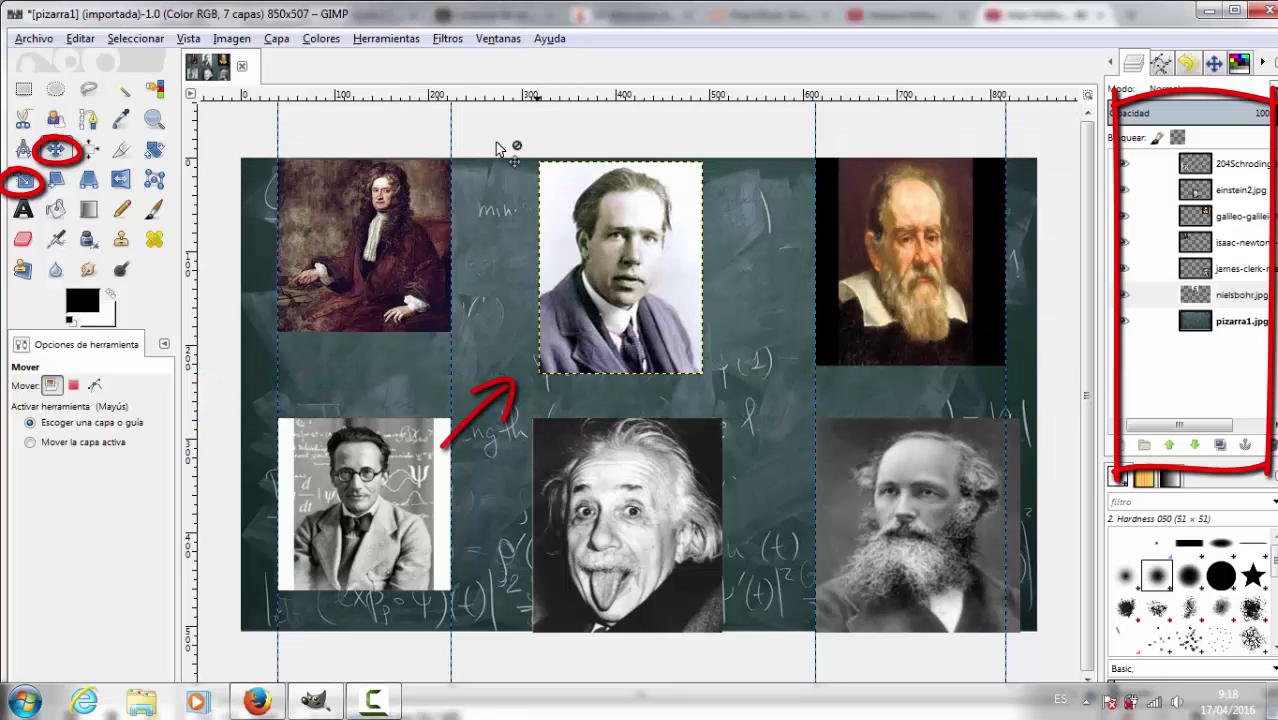
left_click_drag(451, 368, 194, 345)
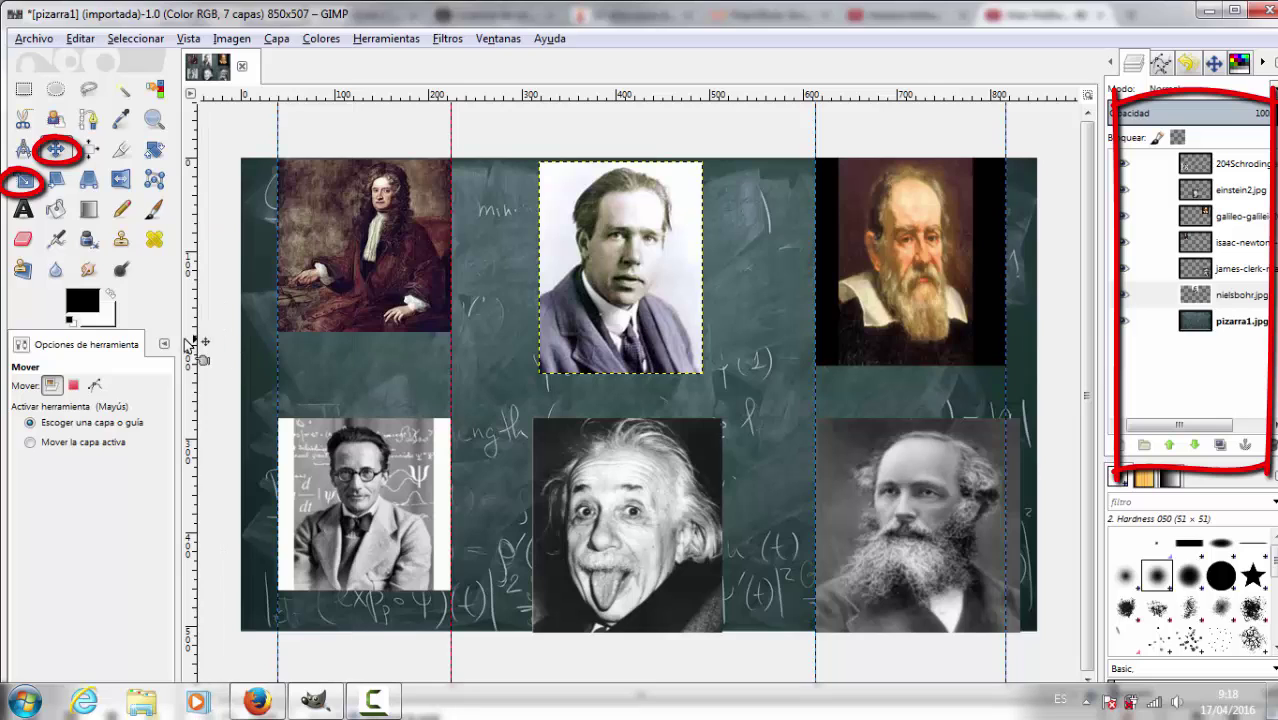
left_click_drag(281, 362, 192, 358)
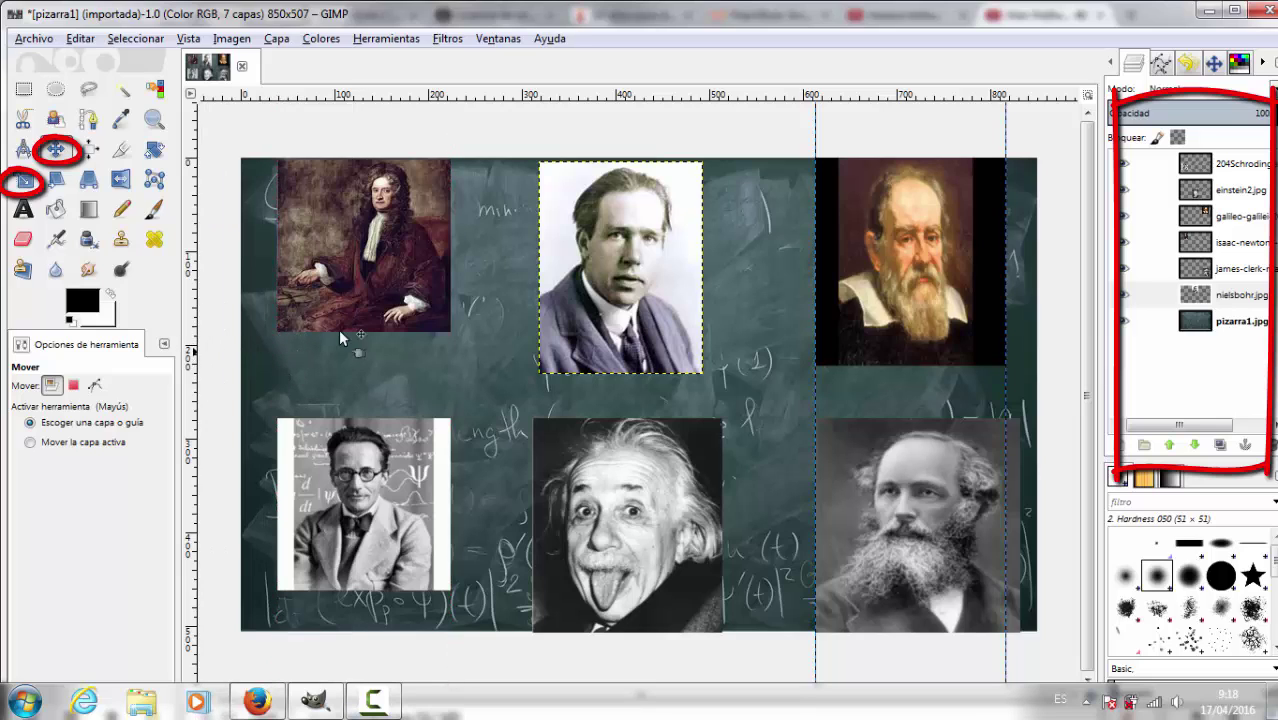
left_click_drag(815, 388, 180, 398)
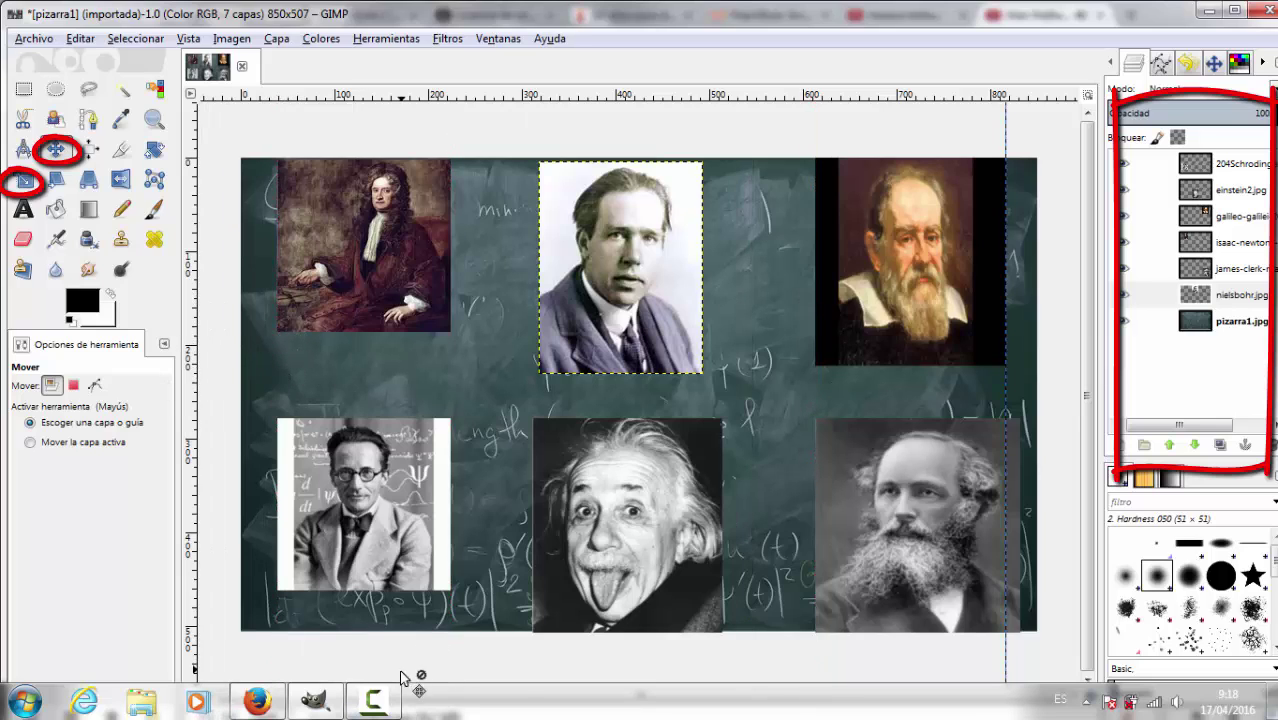
left_click(385, 698)
left_click(1193, 612)
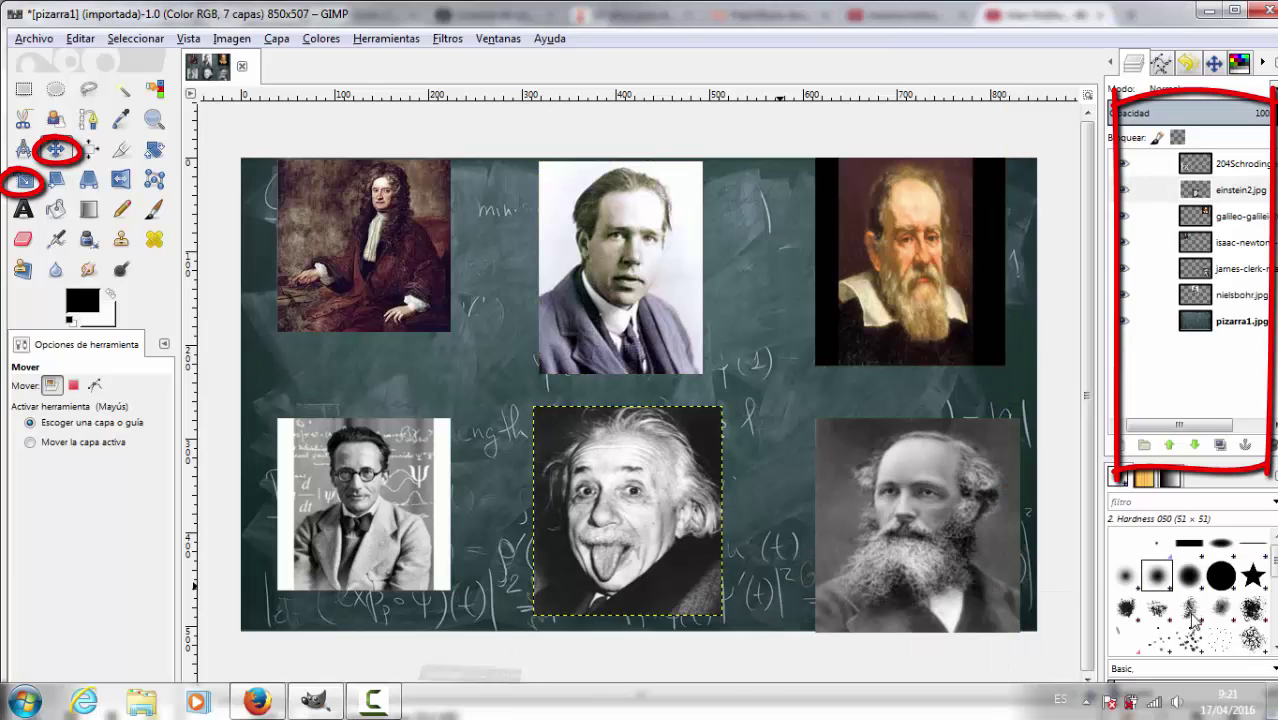